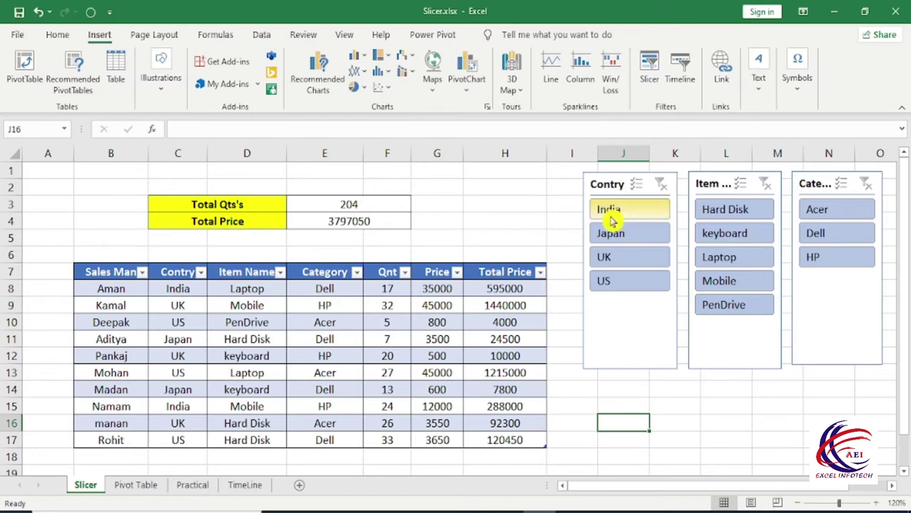
Step: Highlight the Sales Man, Item Name, Category, Qnt, Price and Total Price columns in turn
{"action": "left_click_drag", "start_coordinate": [111, 254], "coordinate": [103, 439]}
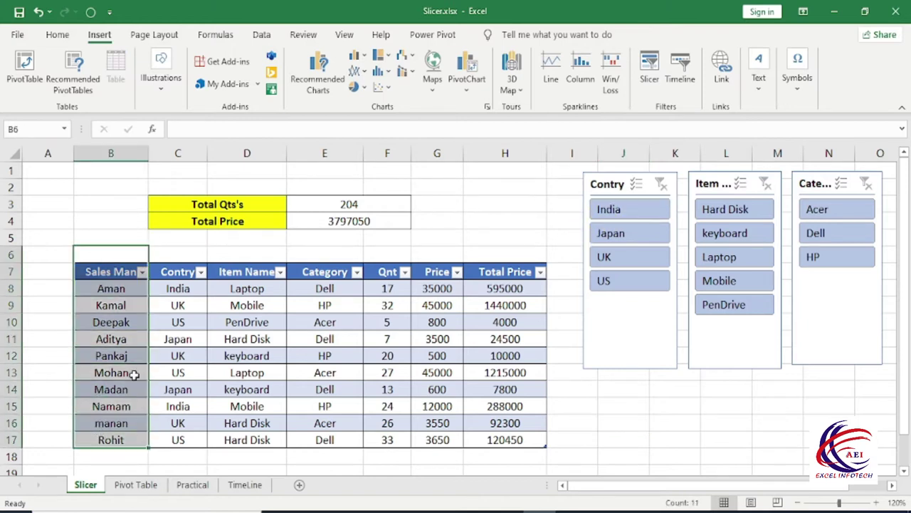
{"action": "left_click_drag", "start_coordinate": [170, 288], "coordinate": [167, 406]}
{"action": "left_click_drag", "start_coordinate": [246, 271], "coordinate": [225, 403]}
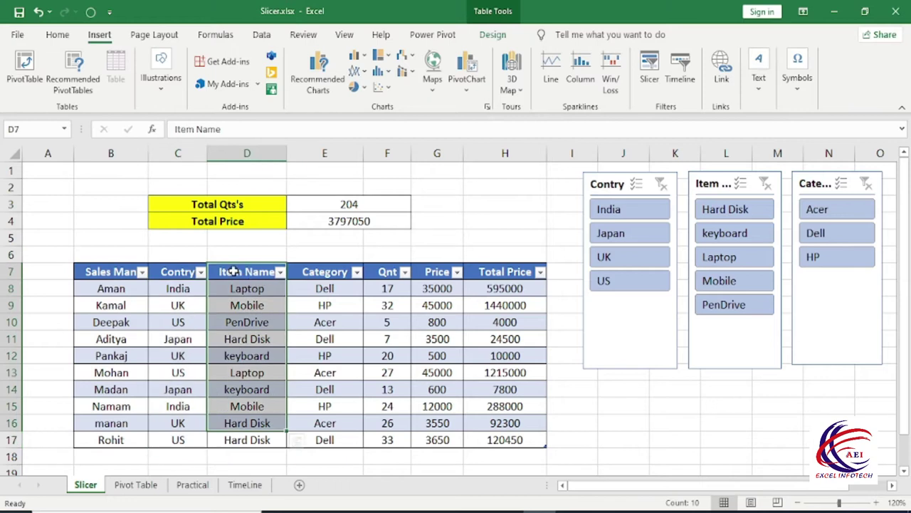
{"action": "left_click_drag", "start_coordinate": [325, 288], "coordinate": [325, 422]}
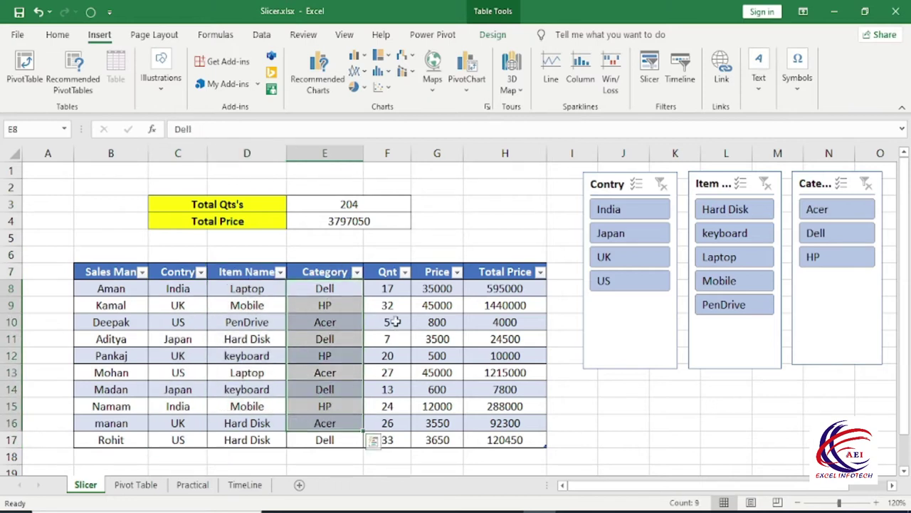
{"action": "left_click_drag", "start_coordinate": [385, 271], "coordinate": [386, 440]}
{"action": "left_click_drag", "start_coordinate": [436, 272], "coordinate": [437, 373]}
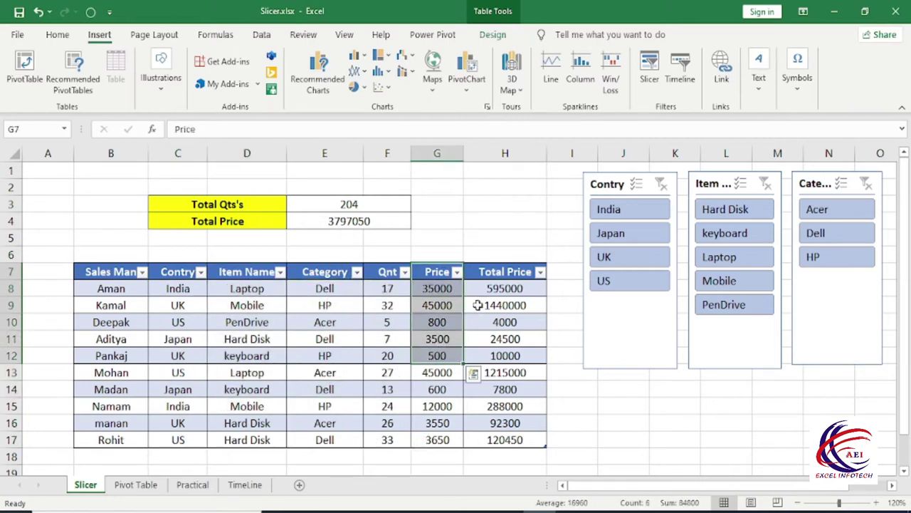
{"action": "left_click_drag", "start_coordinate": [505, 271], "coordinate": [511, 375]}
Step: Clear the selection and nudge the Contry and Item Name slicers slightly left
{"action": "left_click", "coordinate": [217, 322]}
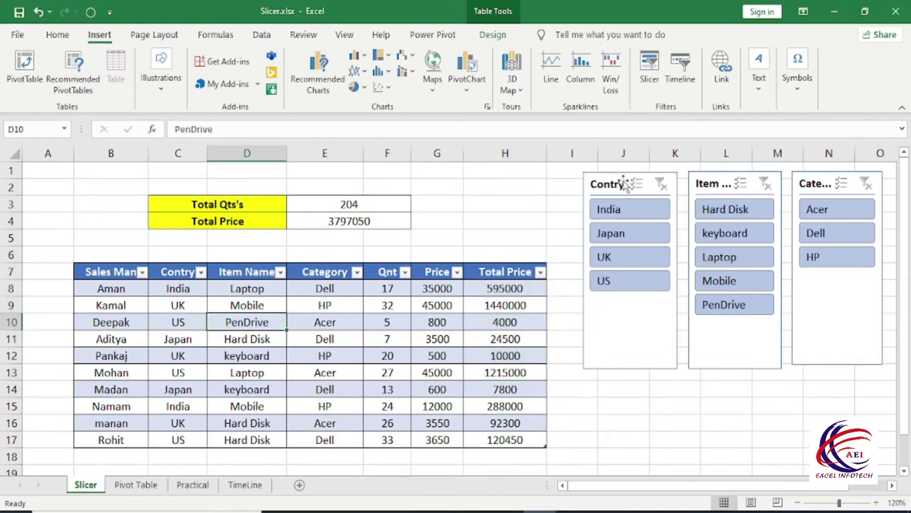
{"action": "left_click_drag", "start_coordinate": [644, 185], "coordinate": [635, 191]}
{"action": "left_click_drag", "start_coordinate": [715, 184], "coordinate": [705, 186]}
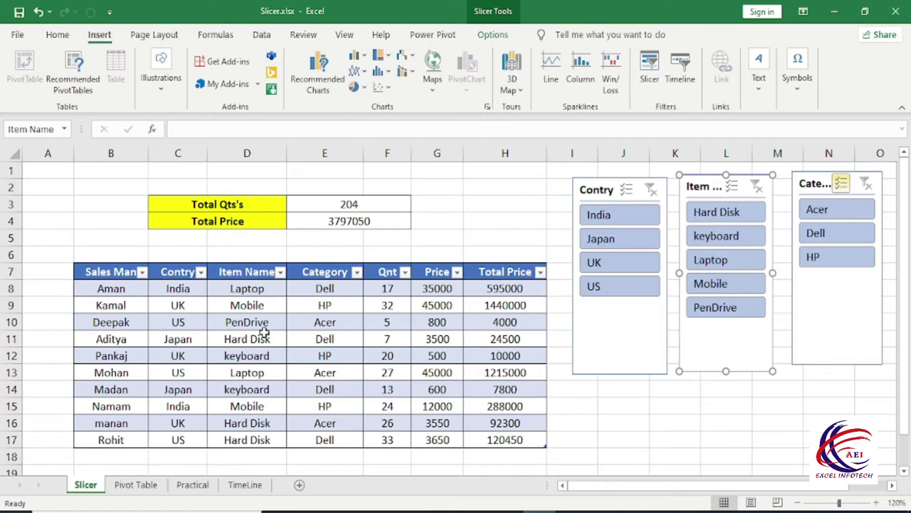
{"action": "left_click", "coordinate": [599, 220]}
{"action": "left_click_drag", "start_coordinate": [175, 290], "coordinate": [177, 306]}
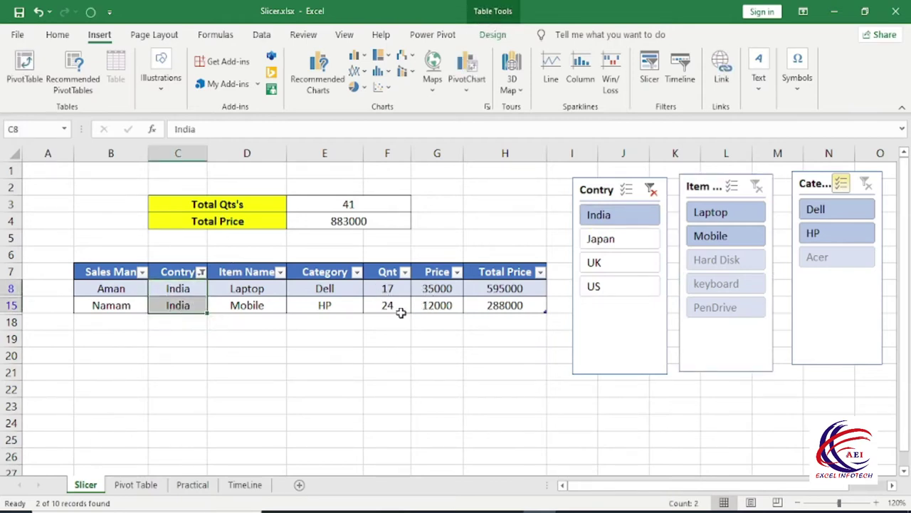
{"action": "left_click_drag", "start_coordinate": [351, 205], "coordinate": [358, 222]}
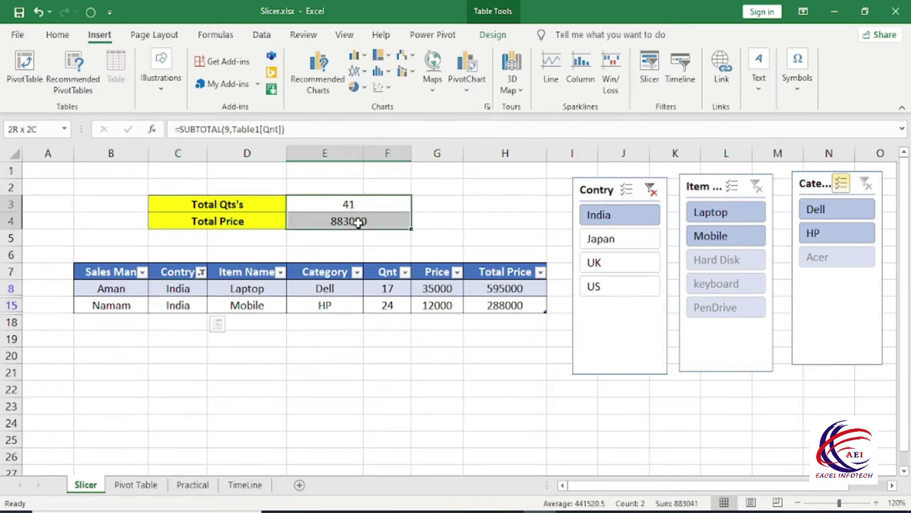
{"action": "left_click", "coordinate": [392, 305]}
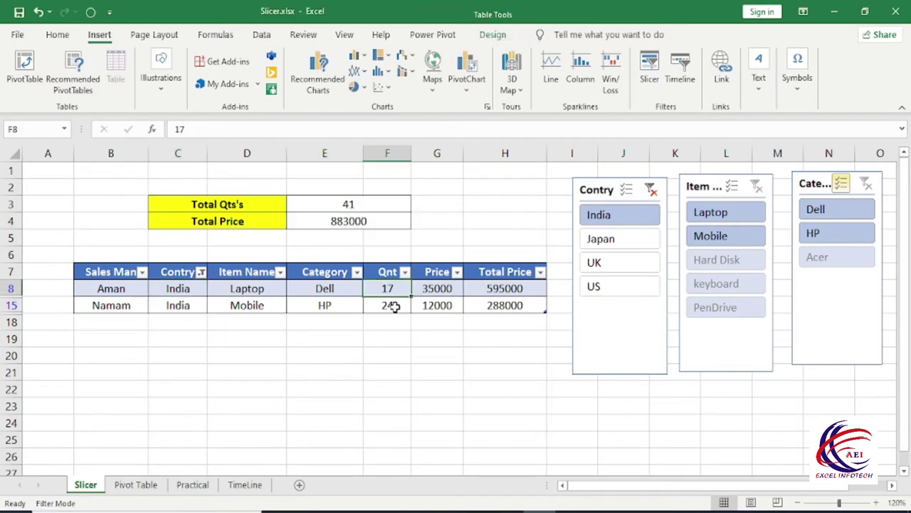
{"action": "left_click", "coordinate": [361, 204]}
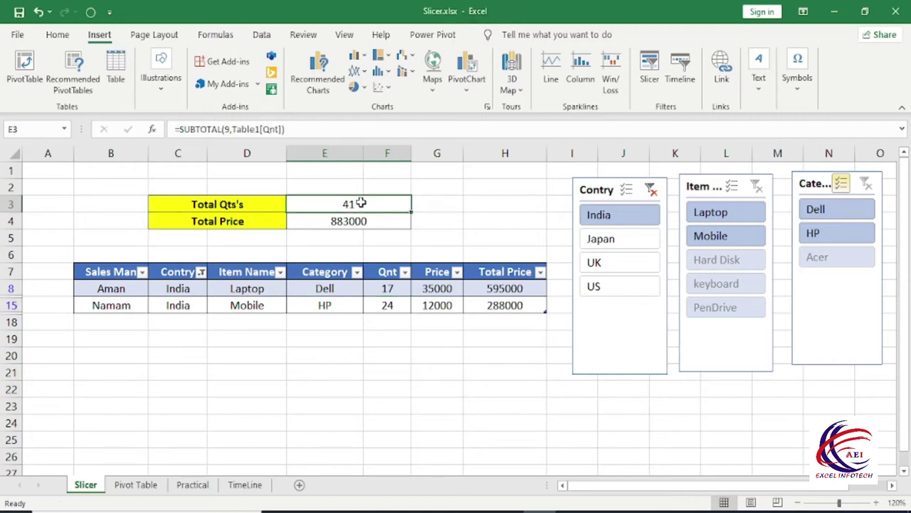
{"action": "left_click", "coordinate": [366, 221]}
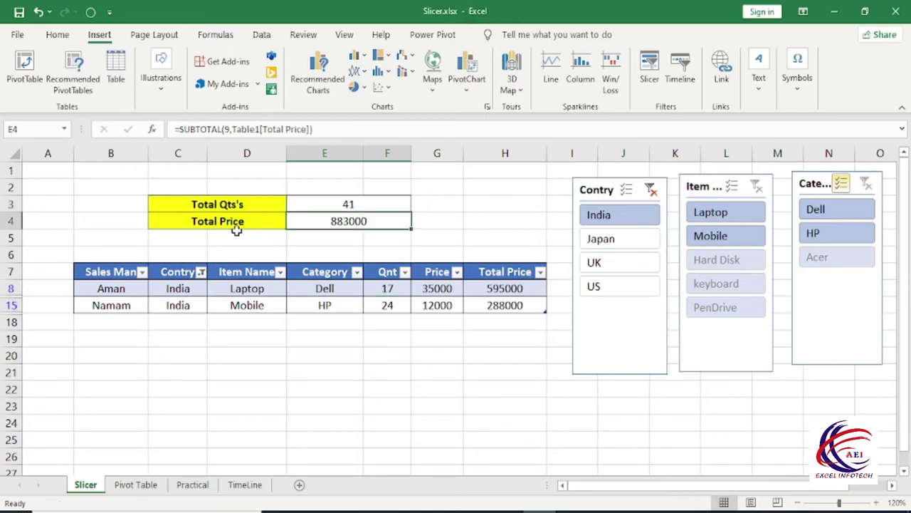
{"action": "left_click_drag", "start_coordinate": [501, 288], "coordinate": [501, 305]}
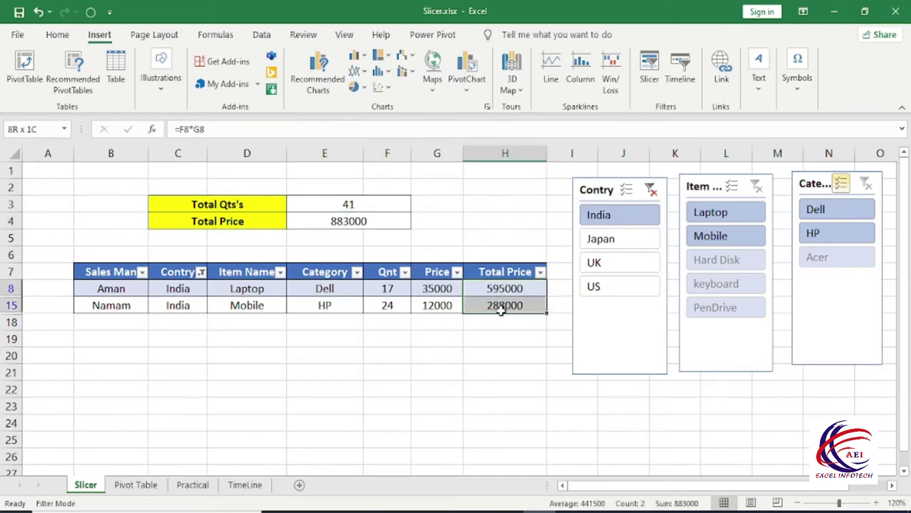
{"action": "left_click", "coordinate": [353, 221]}
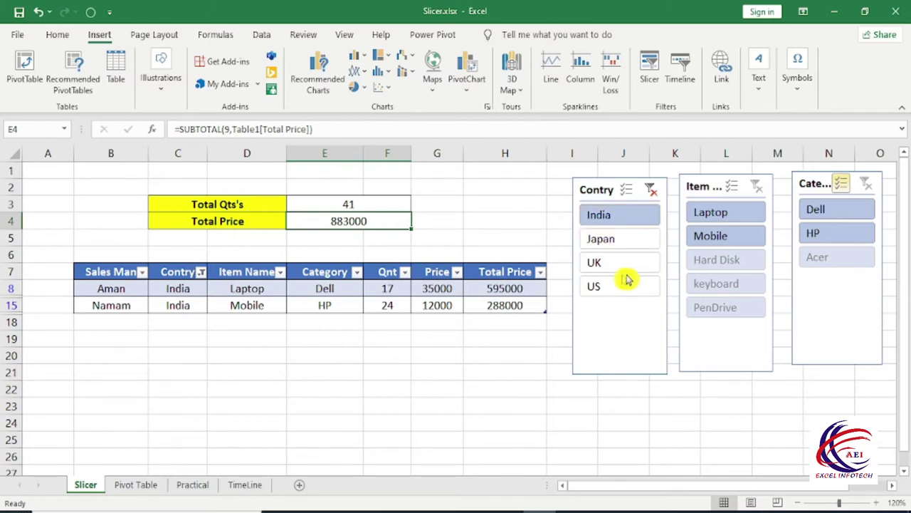
{"action": "left_click", "coordinate": [723, 220]}
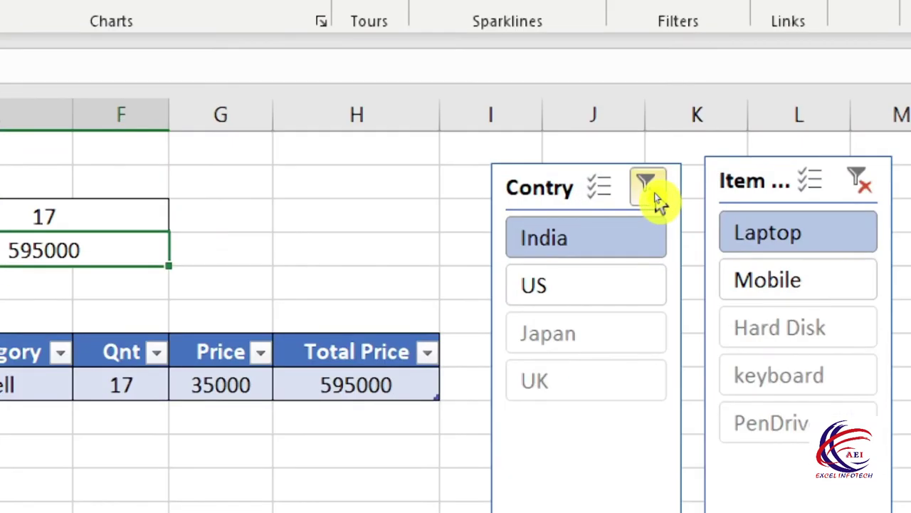
{"action": "left_click", "coordinate": [654, 192]}
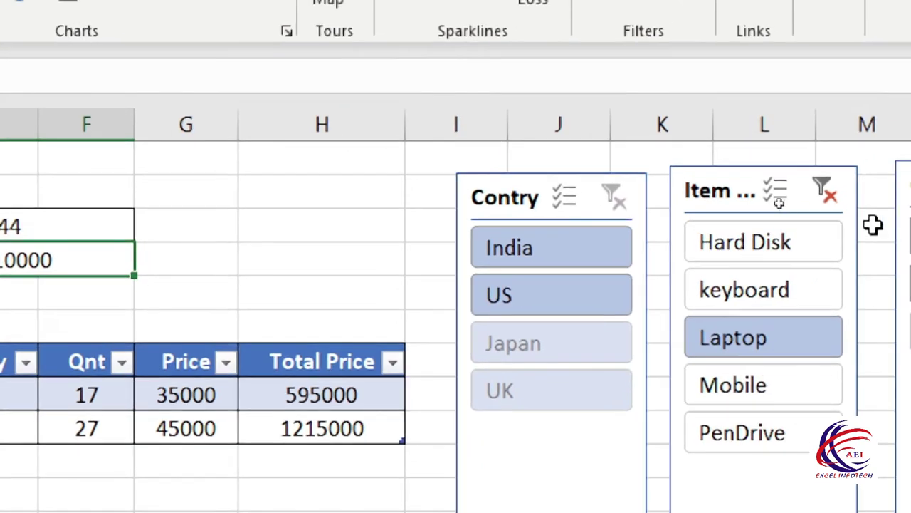
{"action": "left_click", "coordinate": [821, 193]}
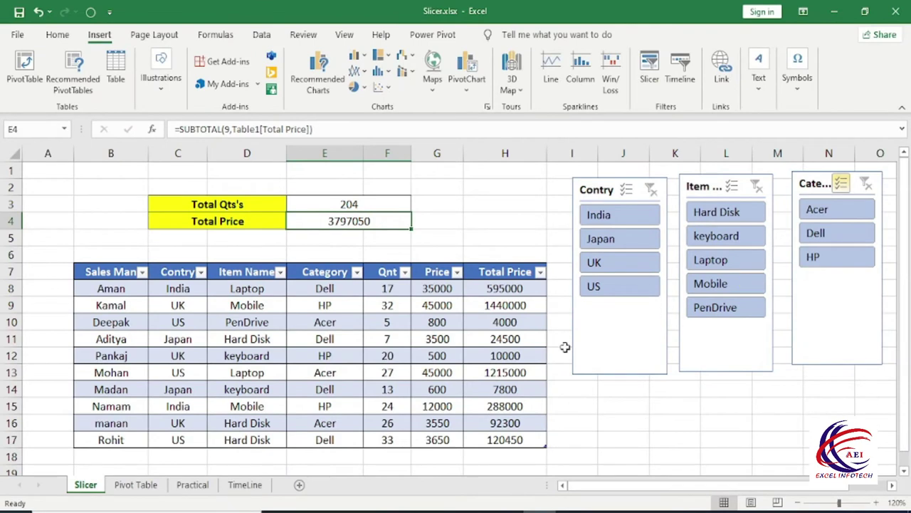
{"action": "left_click", "coordinate": [609, 242]}
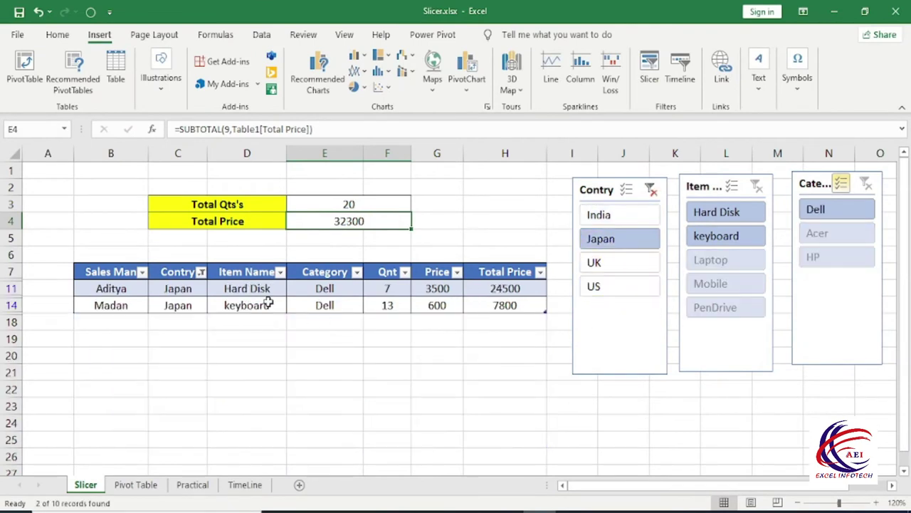
{"action": "left_click_drag", "start_coordinate": [625, 214], "coordinate": [620, 285]}
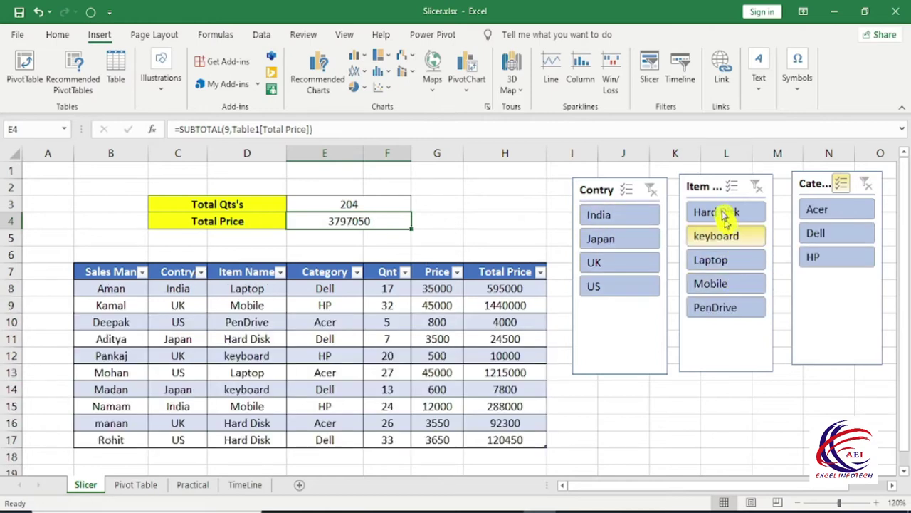
{"action": "left_click", "coordinate": [737, 262]}
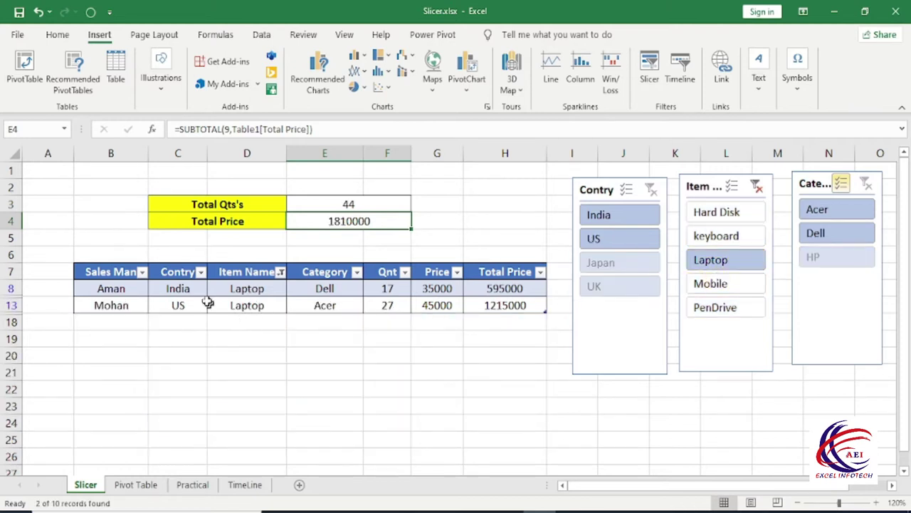
{"action": "left_click", "coordinate": [182, 287]}
{"action": "left_click", "coordinate": [178, 304]}
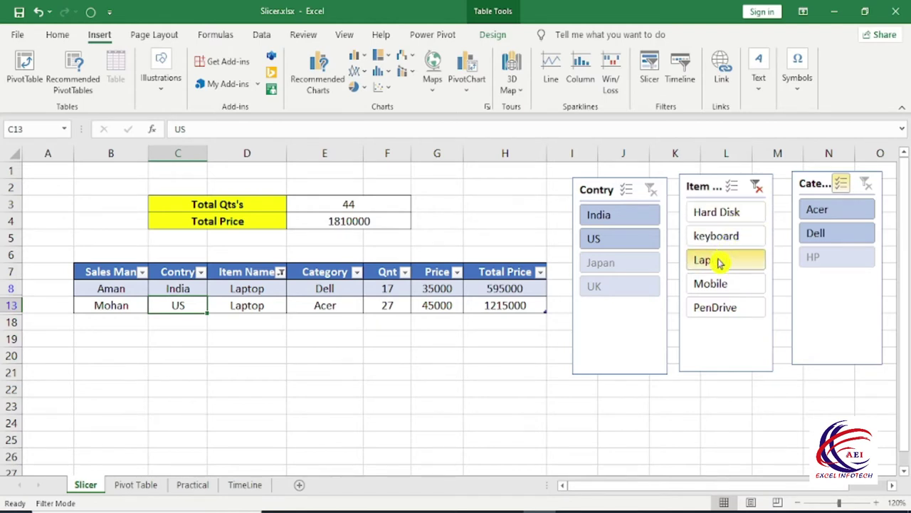
{"action": "left_click", "coordinate": [732, 218], "text": "ctrl"}
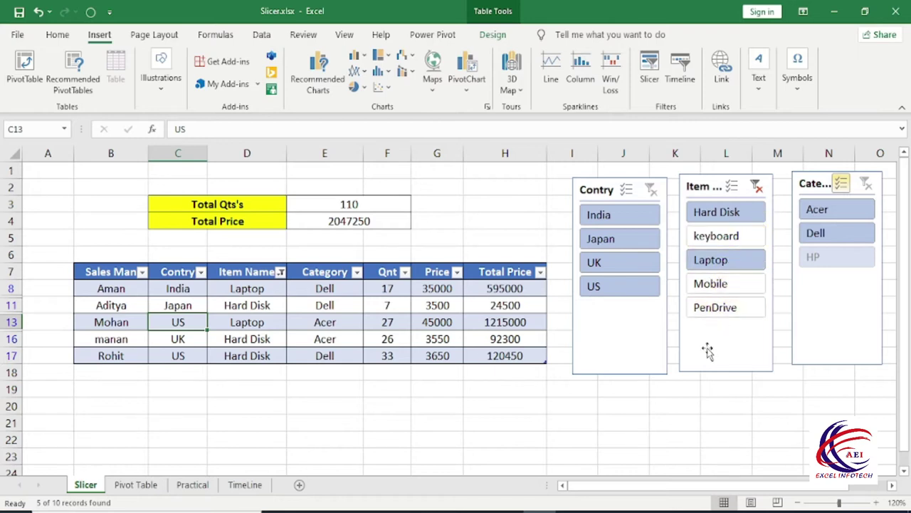
{"action": "left_click", "coordinate": [727, 309]}
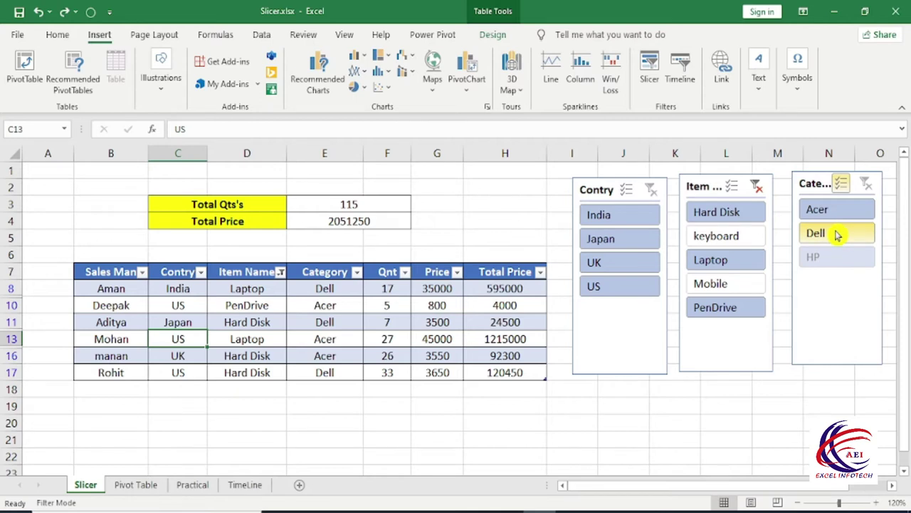
{"action": "left_click", "coordinate": [838, 235]}
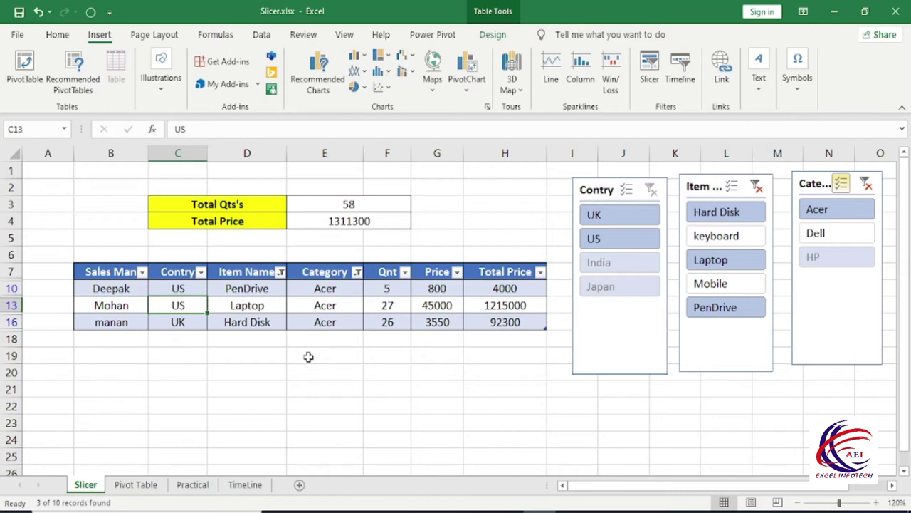
{"action": "left_click", "coordinate": [867, 184]}
{"action": "left_click", "coordinate": [756, 187]}
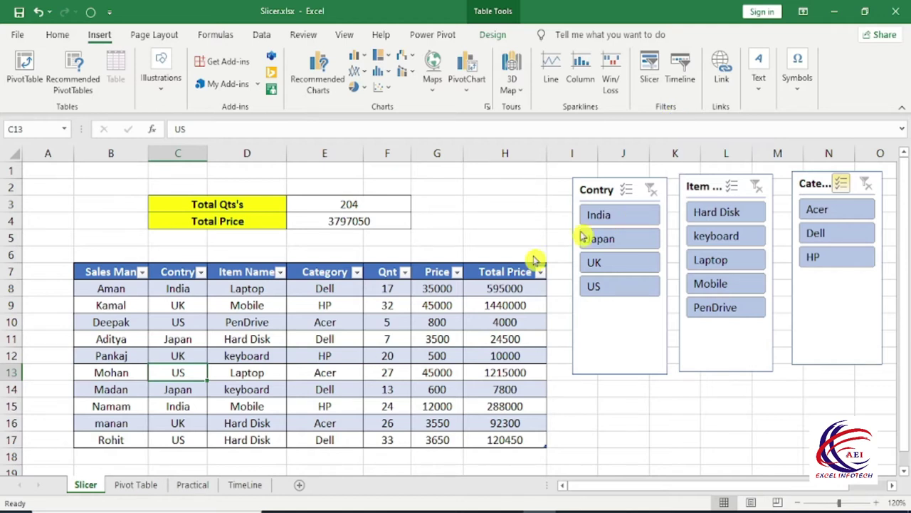
Step: Go to the Pivot Table sheet and select a pivot value to show its fields
{"action": "left_click", "coordinate": [135, 485]}
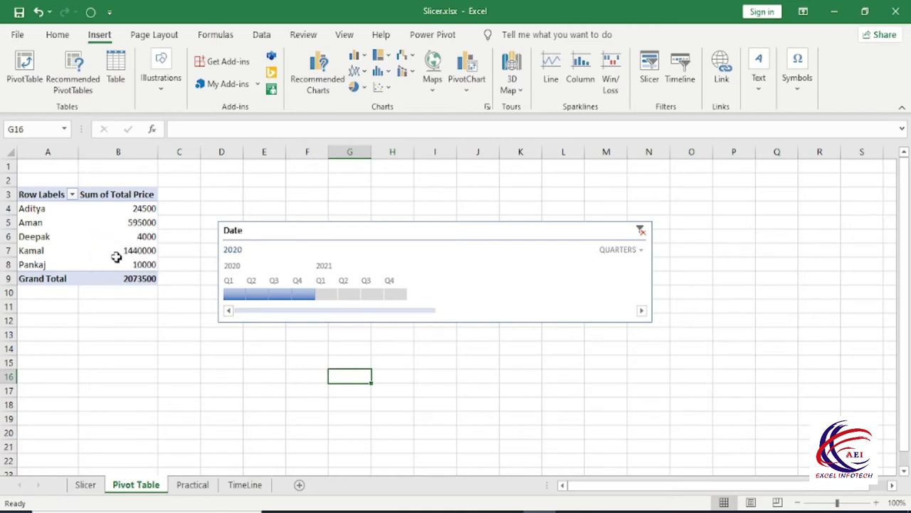
{"action": "left_click", "coordinate": [102, 236]}
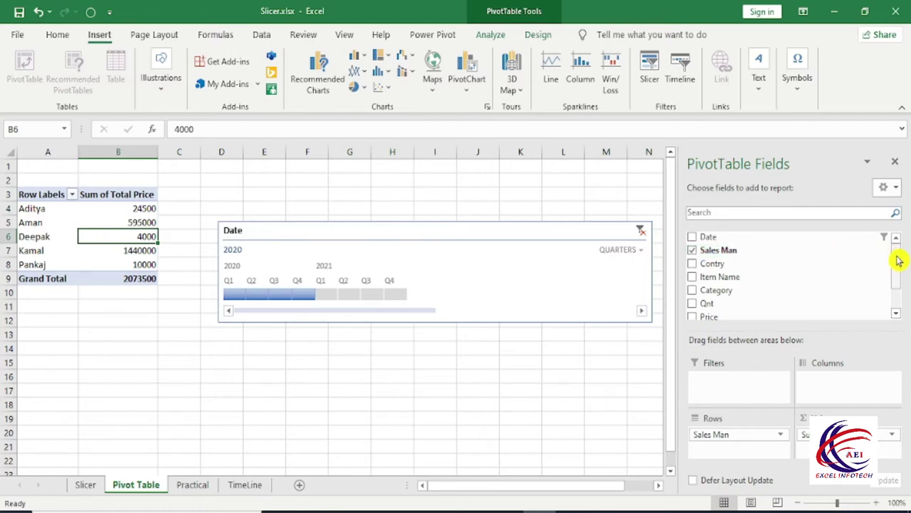
{"action": "left_click_drag", "start_coordinate": [895, 258], "coordinate": [890, 299]}
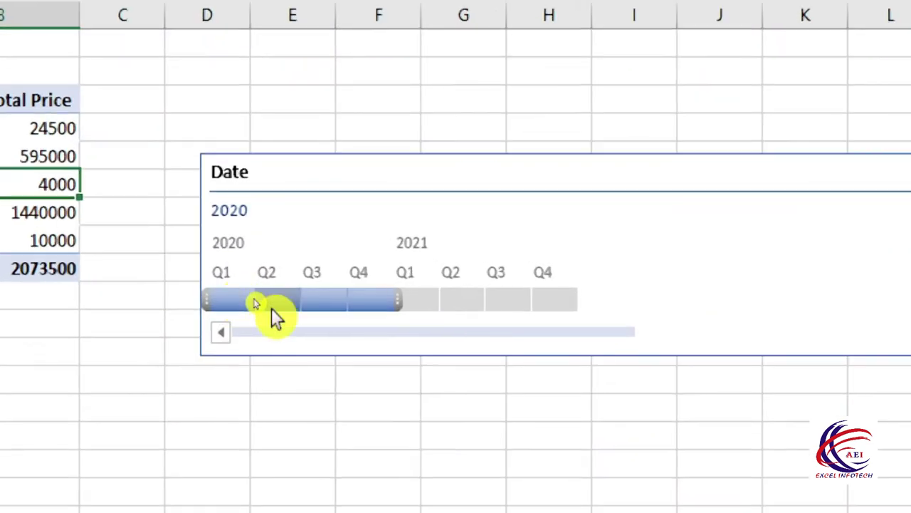
Step: Filter the Date timeline to Q1 2020, then step through later quarters to Q3 and Q4 2021
{"action": "left_click", "coordinate": [238, 294]}
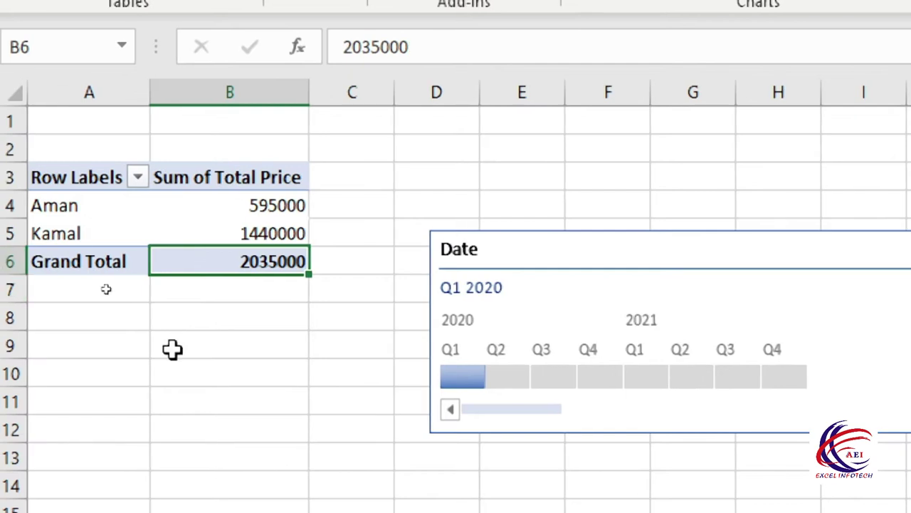
{"action": "left_click", "coordinate": [554, 377]}
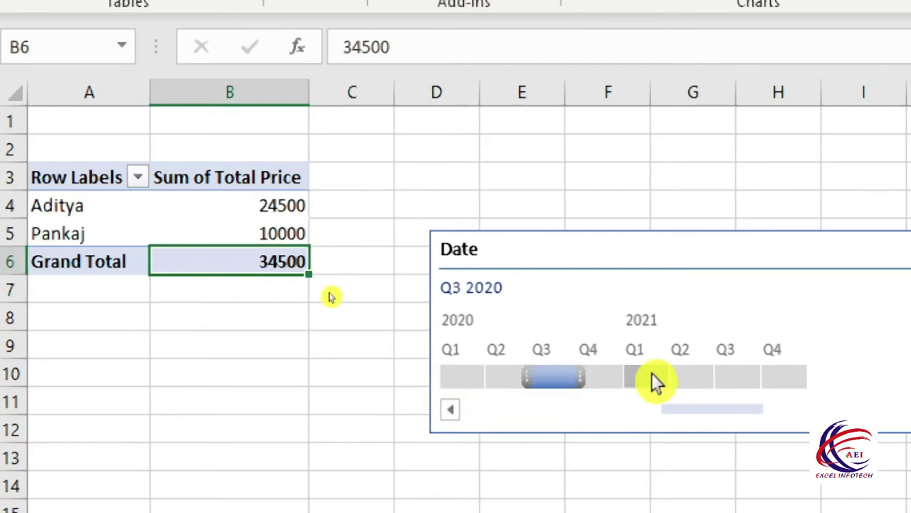
{"action": "left_click", "coordinate": [663, 374]}
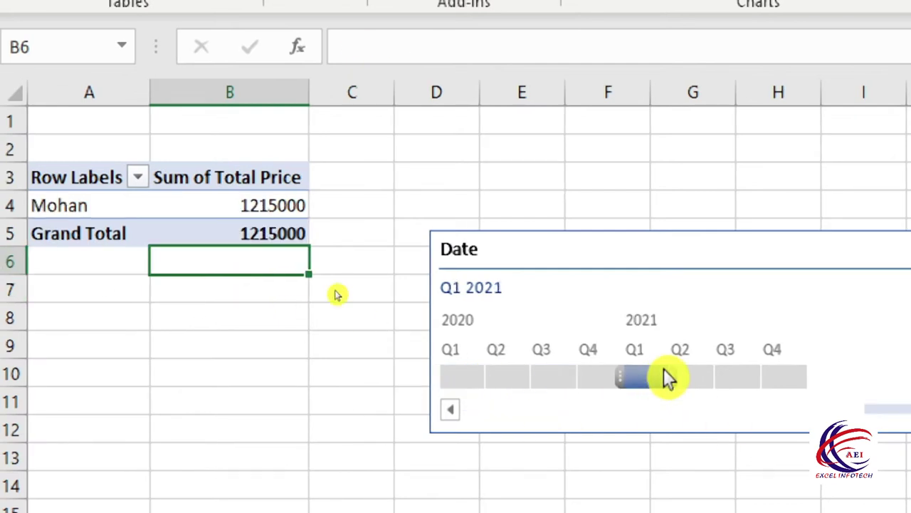
{"action": "left_click", "coordinate": [700, 376]}
{"action": "left_click", "coordinate": [740, 376]}
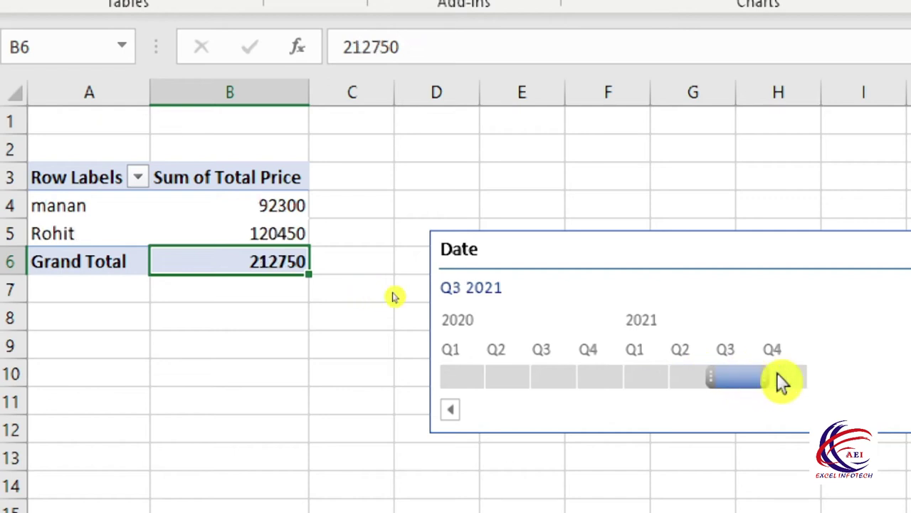
{"action": "left_click", "coordinate": [782, 378]}
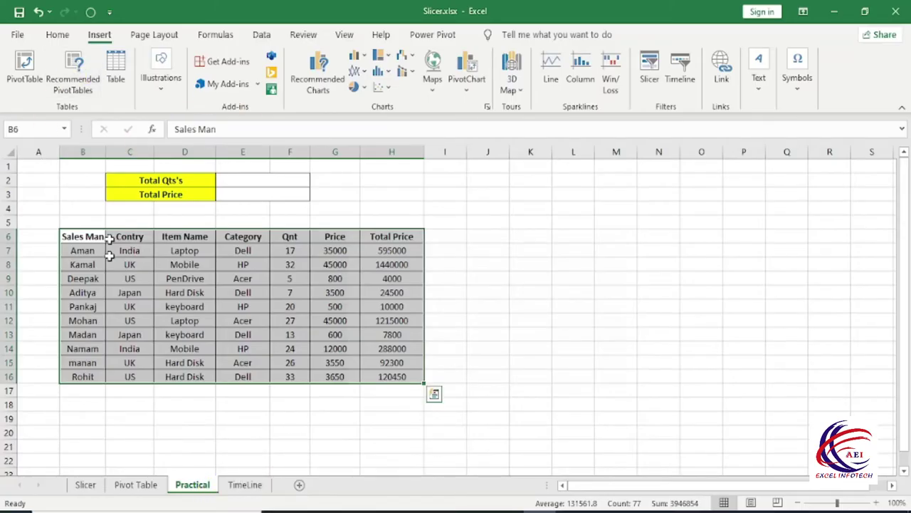
Step: Select the sales data B6:H16 and convert it into a table with headers (Table2)
{"action": "left_click", "coordinate": [212, 322]}
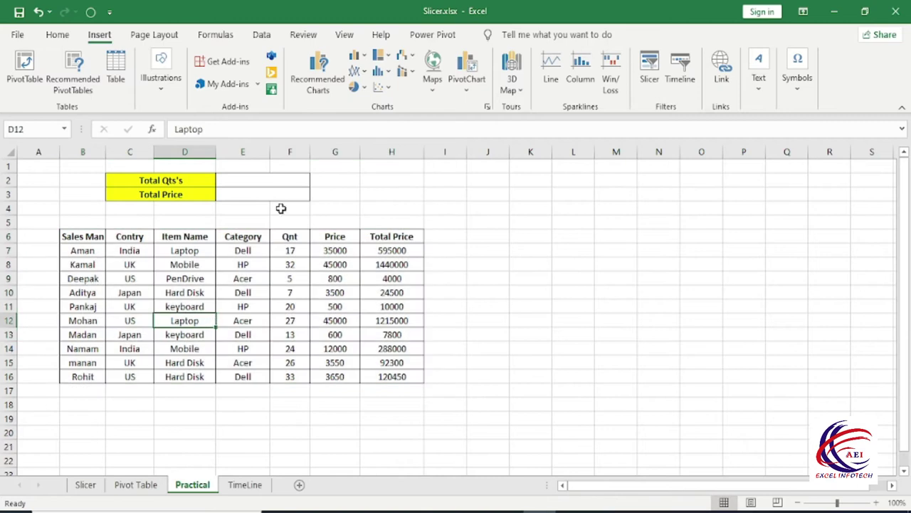
{"action": "left_click_drag", "start_coordinate": [63, 236], "coordinate": [425, 382]}
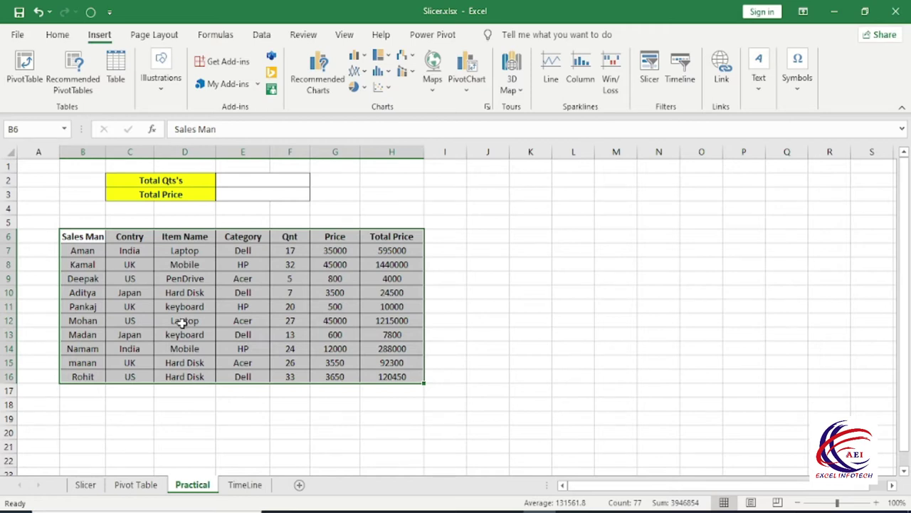
{"action": "key", "text": "ctrl+t"}
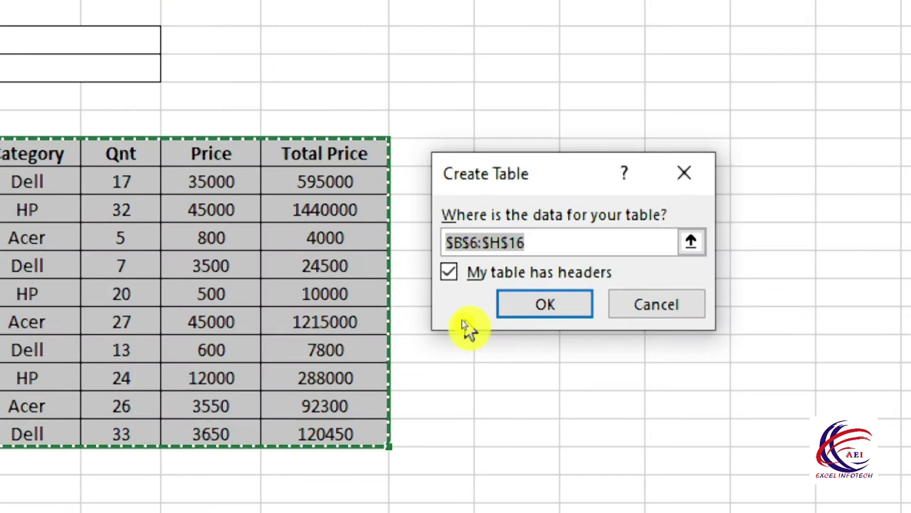
{"action": "key", "text": "Tab"}
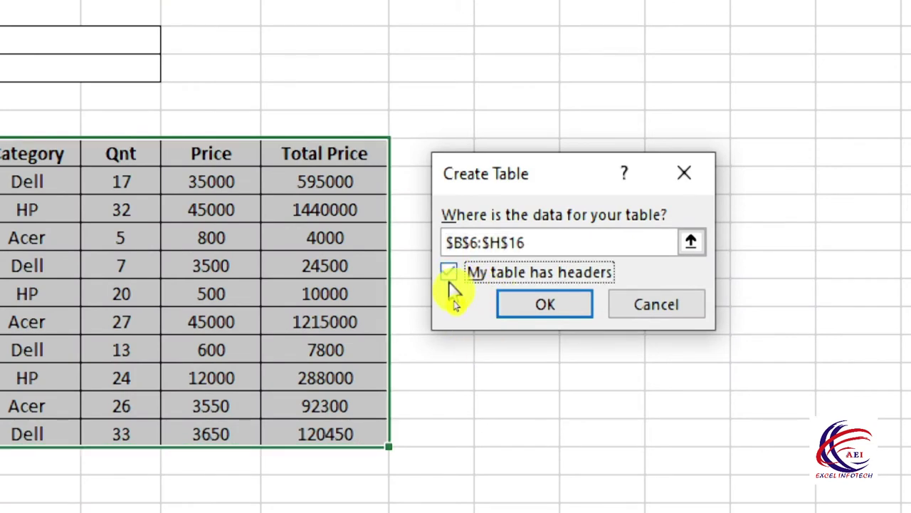
{"action": "left_click", "coordinate": [542, 301]}
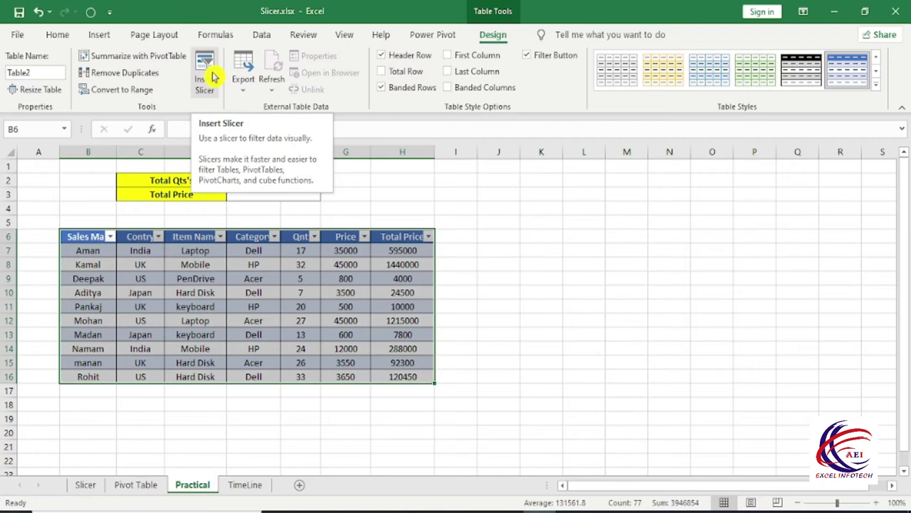
Step: Insert slicers for Sales Man, Contry and Category on the table
{"action": "left_click", "coordinate": [100, 34]}
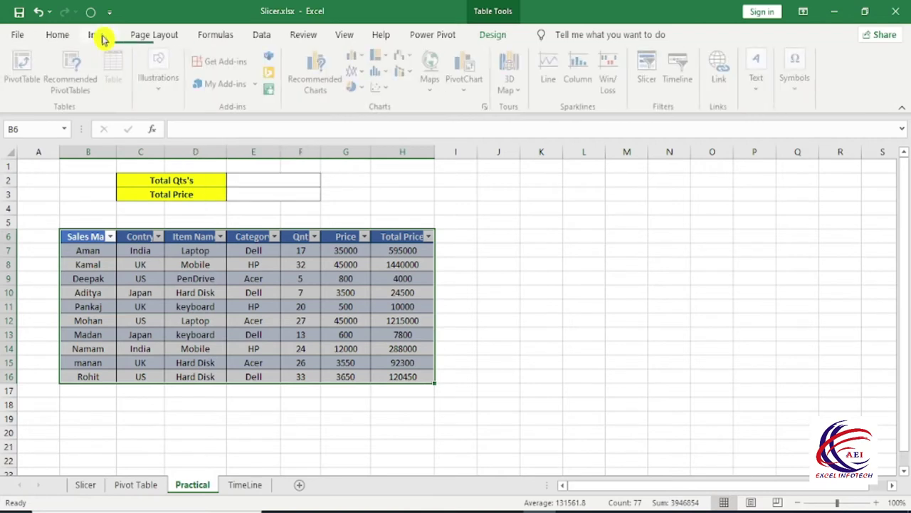
{"action": "left_click", "coordinate": [651, 82]}
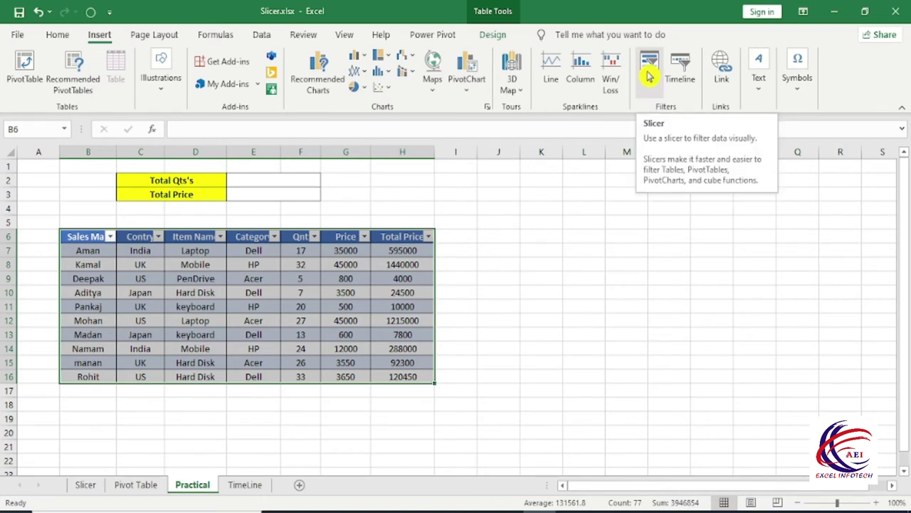
{"action": "left_click", "coordinate": [651, 89]}
{"action": "left_click_drag", "start_coordinate": [516, 143], "coordinate": [588, 149]}
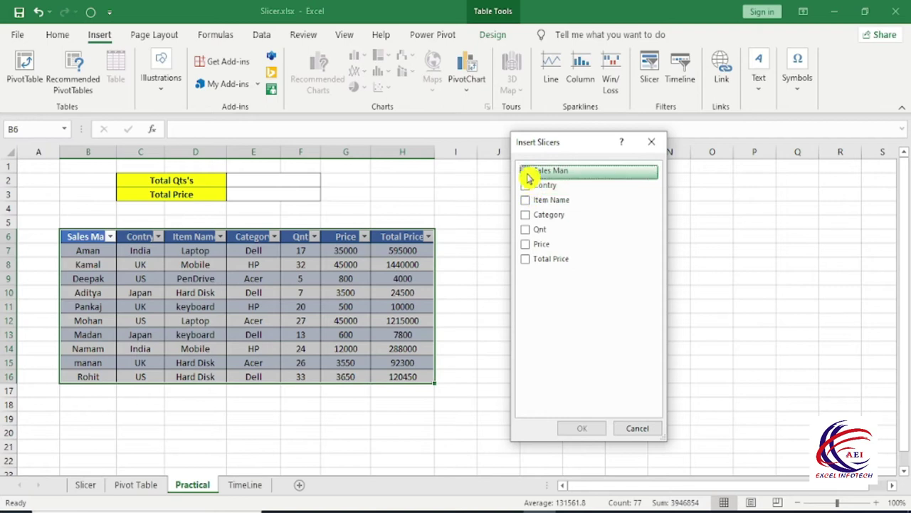
{"action": "left_click", "coordinate": [528, 175]}
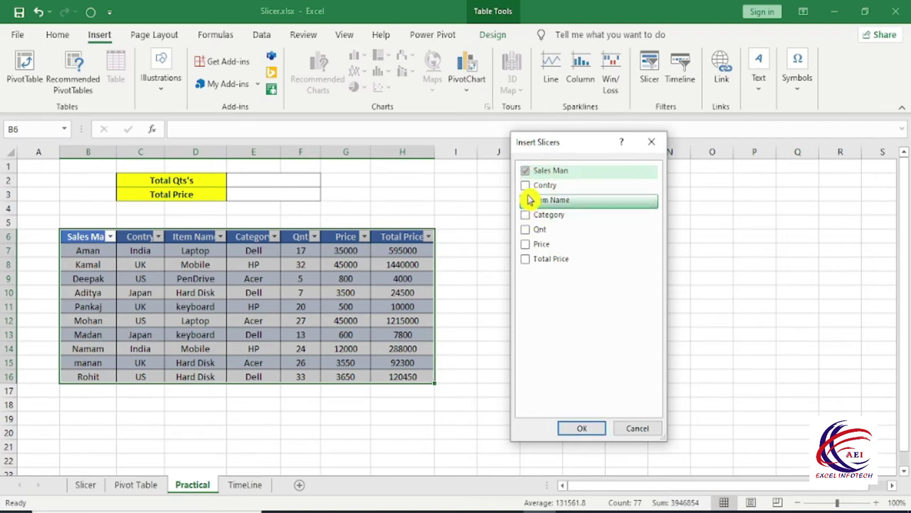
{"action": "left_click", "coordinate": [528, 189]}
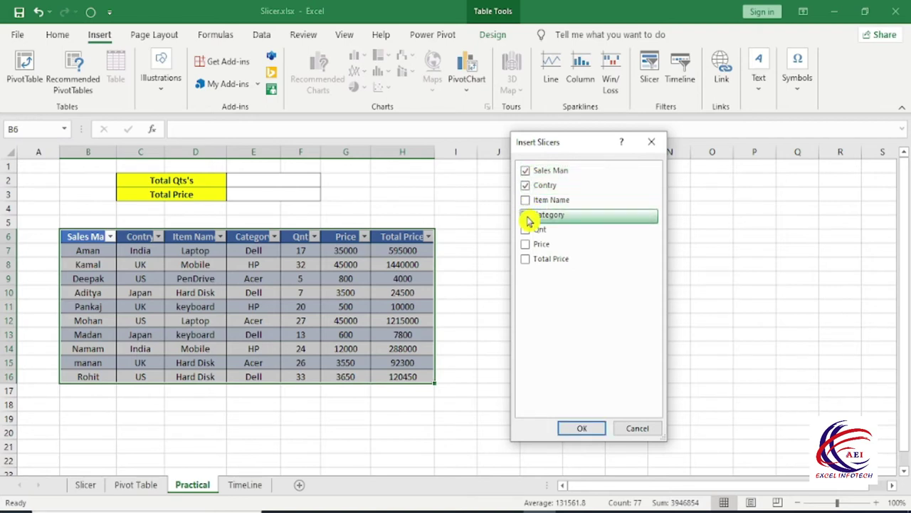
{"action": "left_click", "coordinate": [528, 218]}
{"action": "left_click", "coordinate": [582, 427]}
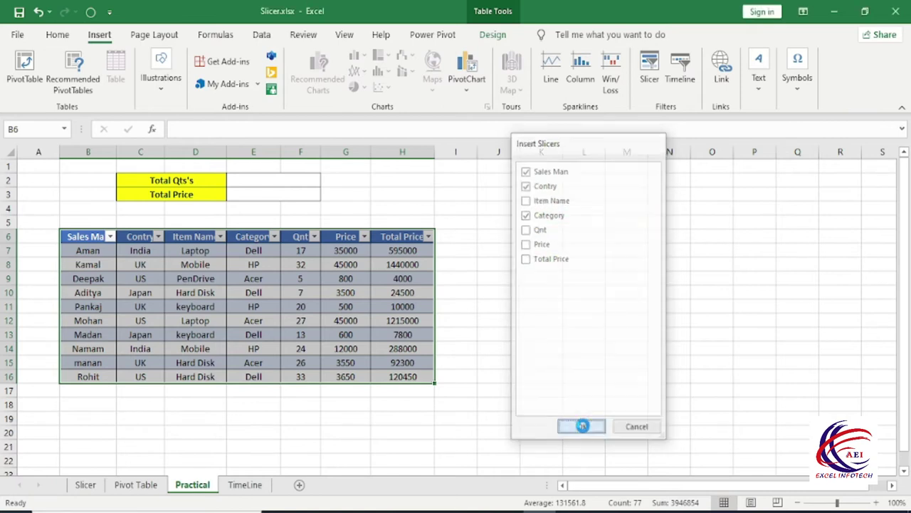
Step: Arrange the Category and Contry slicers side by side to the right of the table
{"action": "mouse_move", "coordinate": [465, 267]}
{"action": "left_mouse_down"}
{"action": "mouse_move", "coordinate": [628, 212]}
{"action": "mouse_move", "coordinate": [788, 174]}
{"action": "left_mouse_up"}
{"action": "left_click", "coordinate": [440, 237]}
{"action": "left_click_drag", "start_coordinate": [440, 237], "coordinate": [660, 178]}
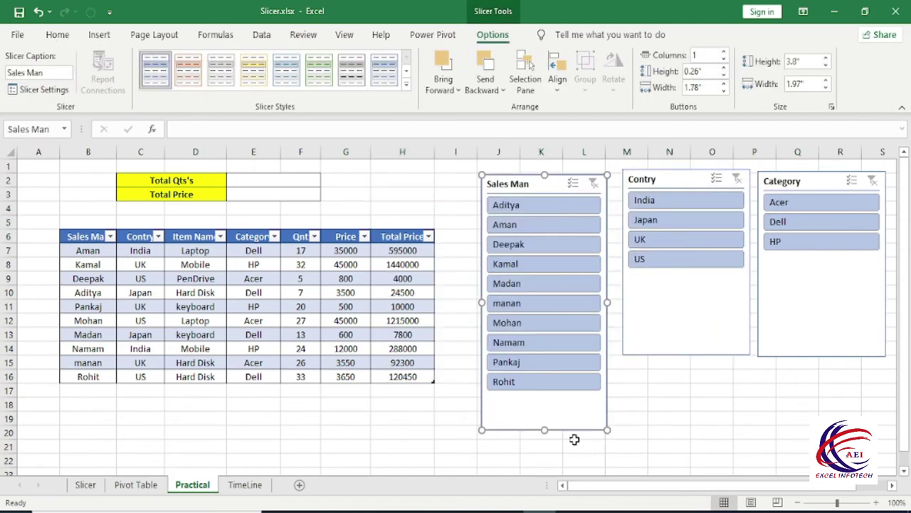
Step: Test the Sales Man slicer on Aman and the Contry slicer on Japan, UK and India, clearing each
{"action": "left_click", "coordinate": [515, 226]}
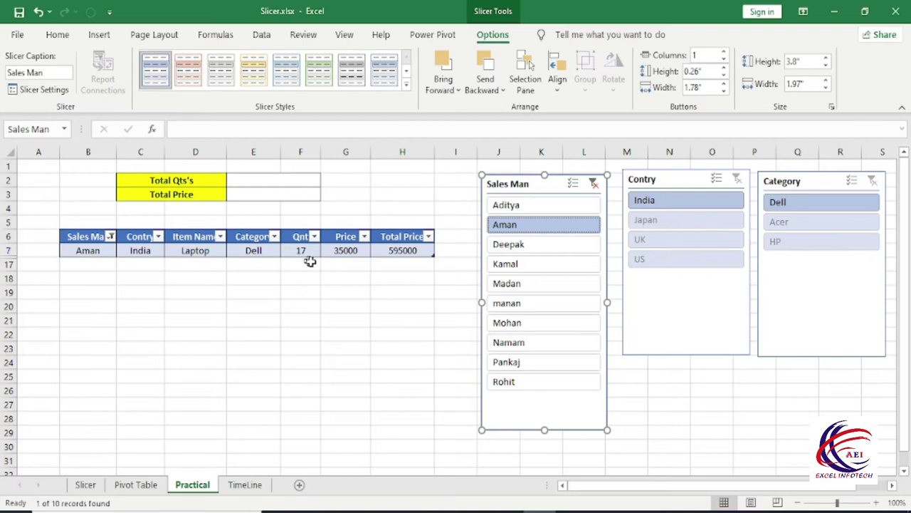
{"action": "left_click", "coordinate": [575, 223]}
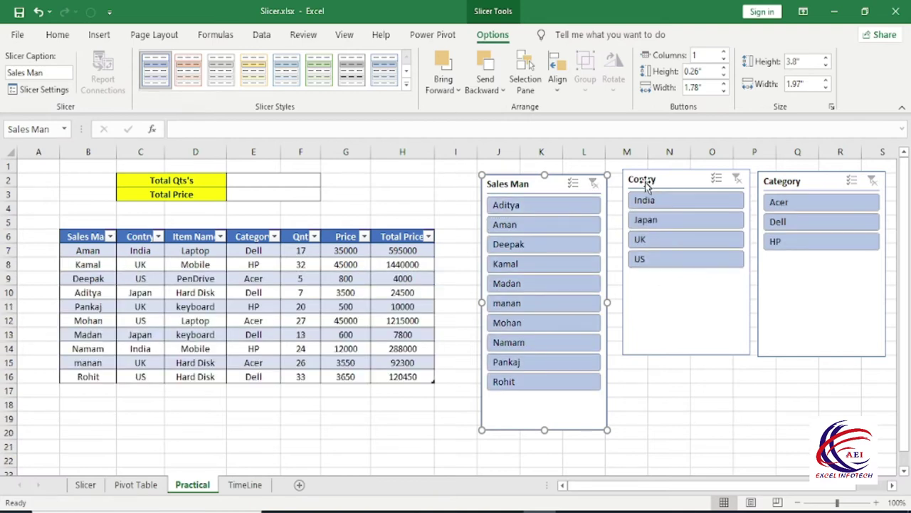
{"action": "left_click", "coordinate": [654, 228]}
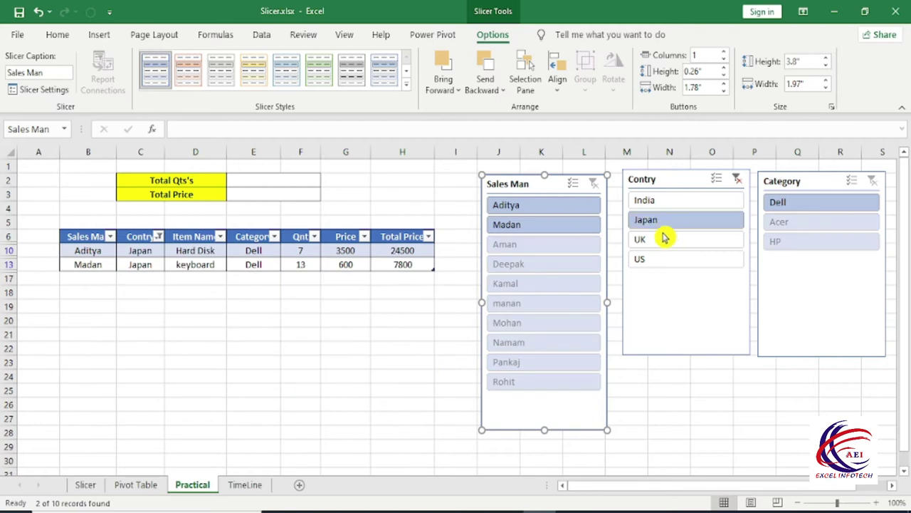
{"action": "left_click", "coordinate": [662, 239]}
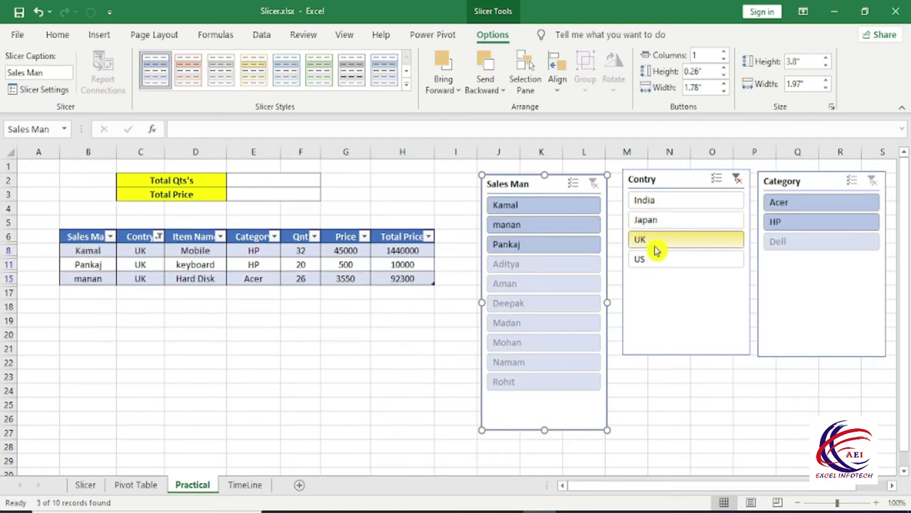
{"action": "left_click", "coordinate": [645, 201], "text": "ctrl"}
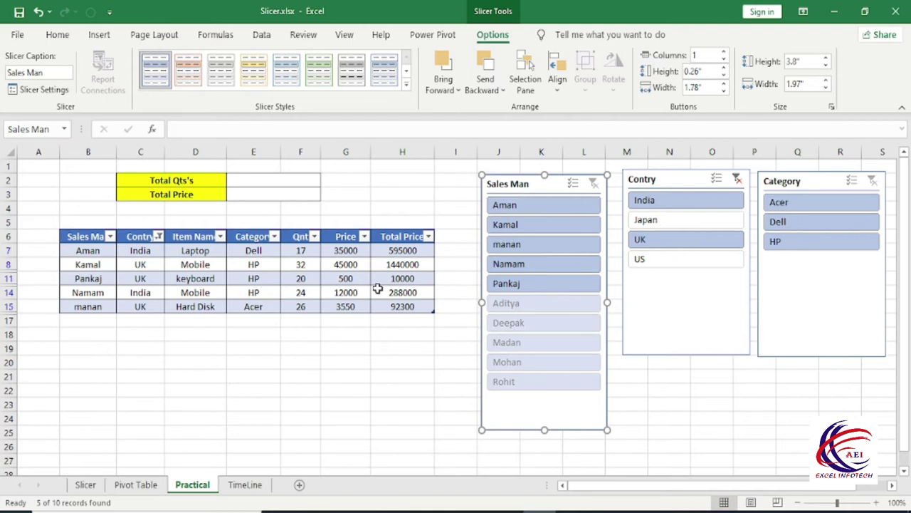
{"action": "left_click", "coordinate": [688, 200]}
{"action": "left_click", "coordinate": [680, 237]}
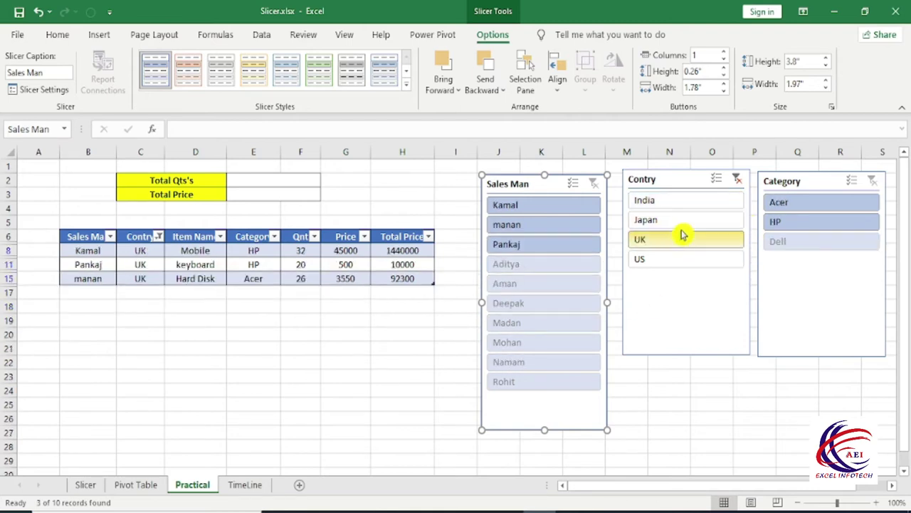
{"action": "left_click", "coordinate": [737, 179]}
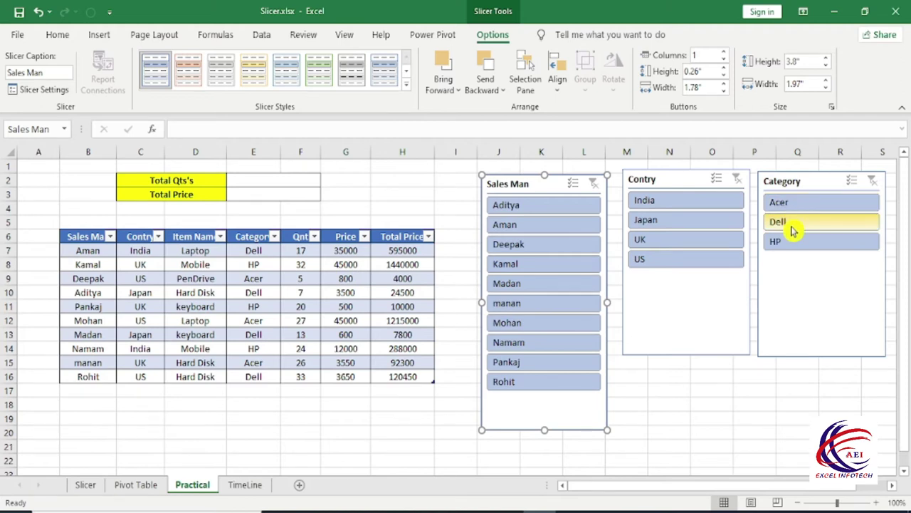
Step: Filter the table by Category to Dell, then Acer, and return to the cells
{"action": "left_click", "coordinate": [792, 226]}
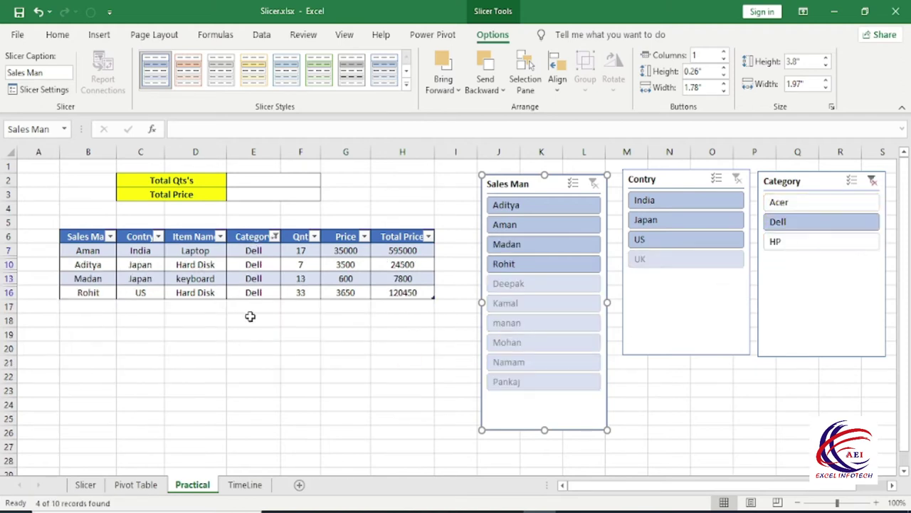
{"action": "left_click", "coordinate": [783, 205]}
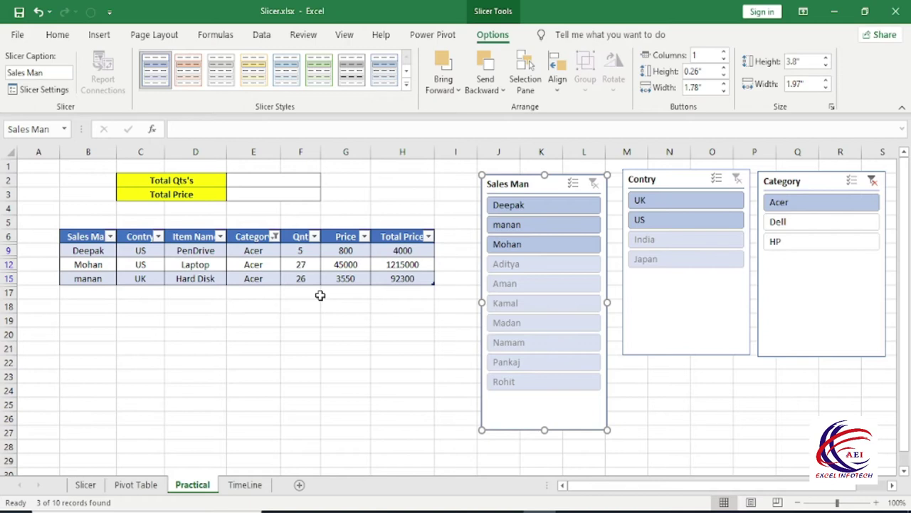
{"action": "key", "text": "Escape"}
Step: Enter =SUBTOTAL(9,Table2[Qnt]) in E2 so Total Qts's shows 204
{"action": "left_click", "coordinate": [264, 178]}
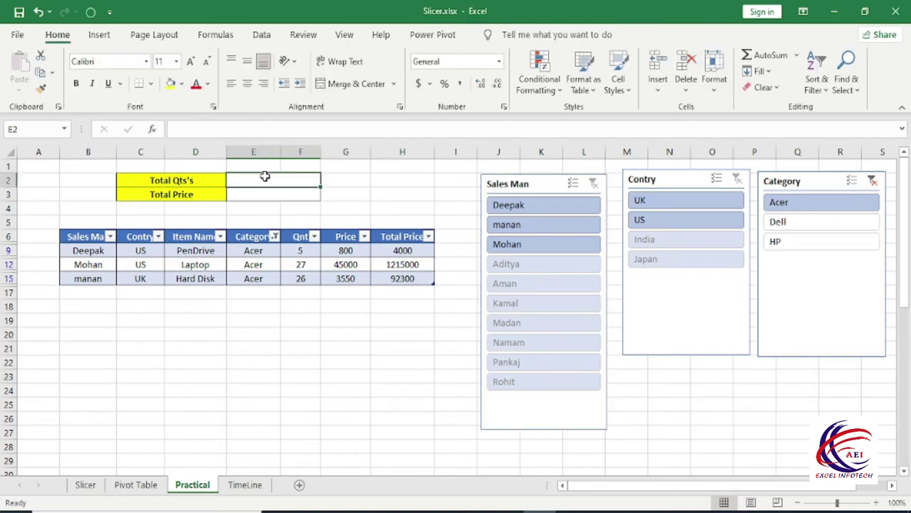
{"action": "left_click", "coordinate": [263, 191]}
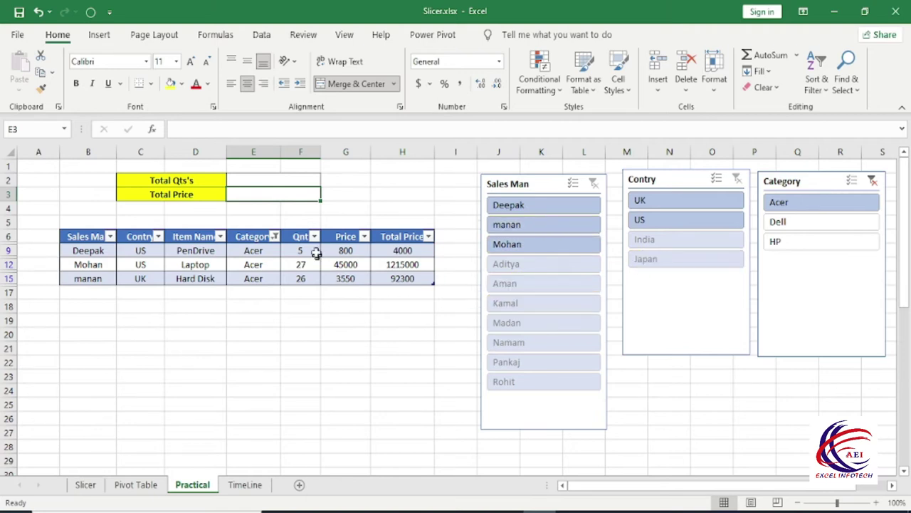
{"action": "left_click", "coordinate": [243, 179]}
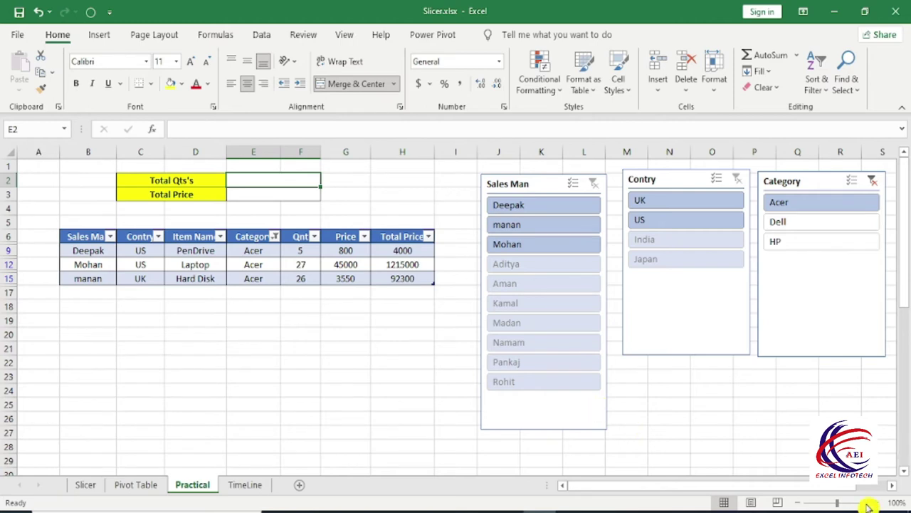
{"action": "type", "text": "=s"}
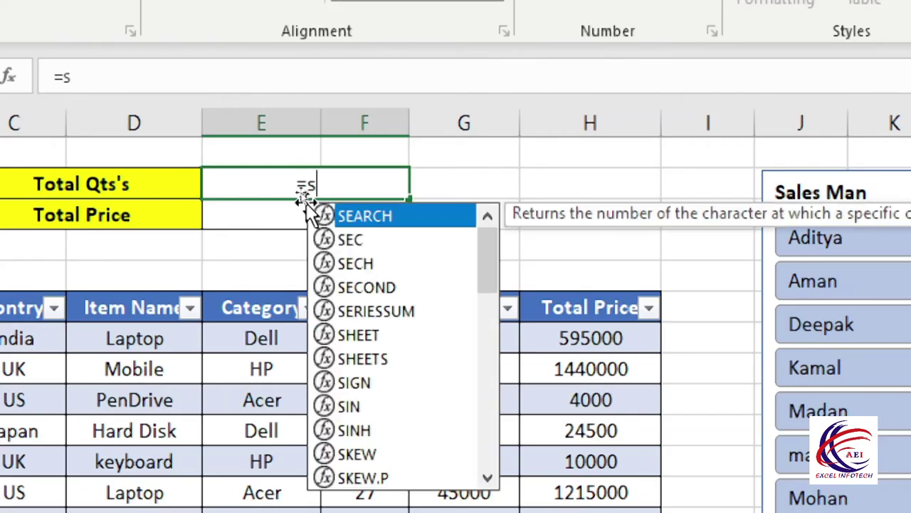
{"action": "type", "text": "ub"}
{"action": "key", "text": "Down"}
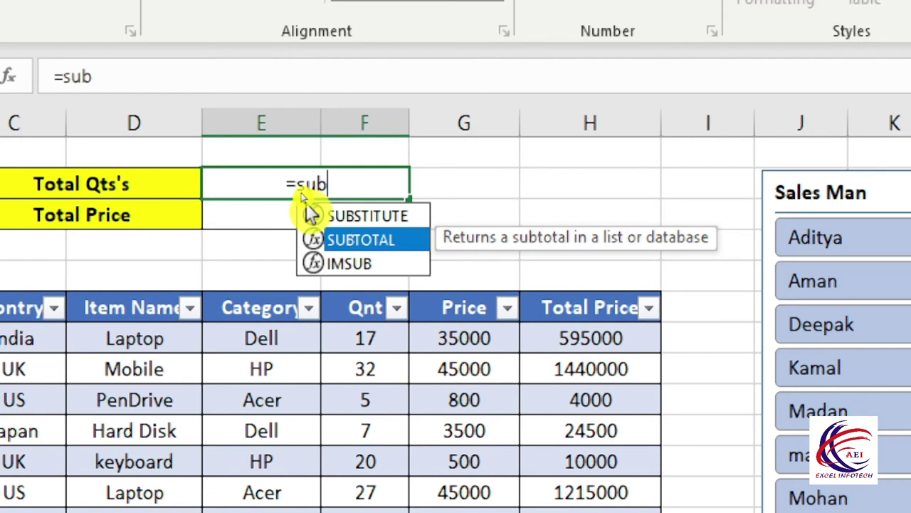
{"action": "key", "text": "Tab"}
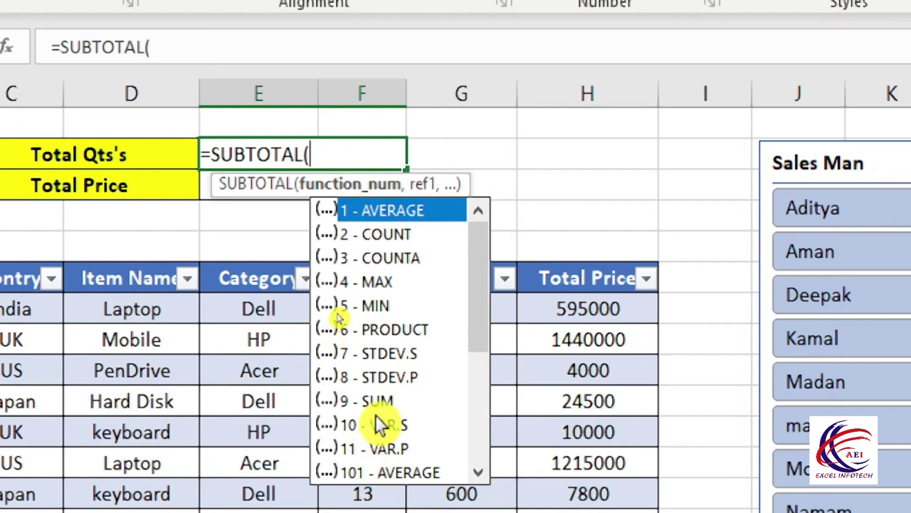
{"action": "left_click", "coordinate": [391, 400]}
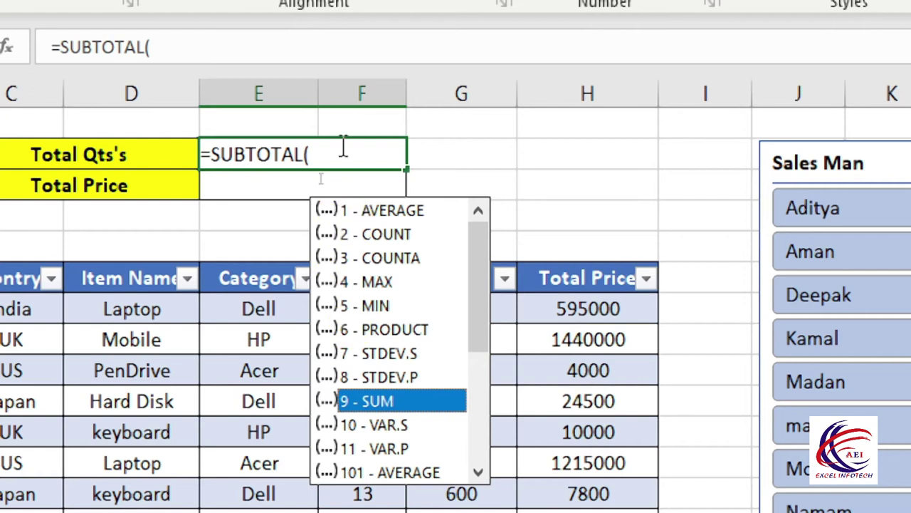
{"action": "type", "text": "9"}
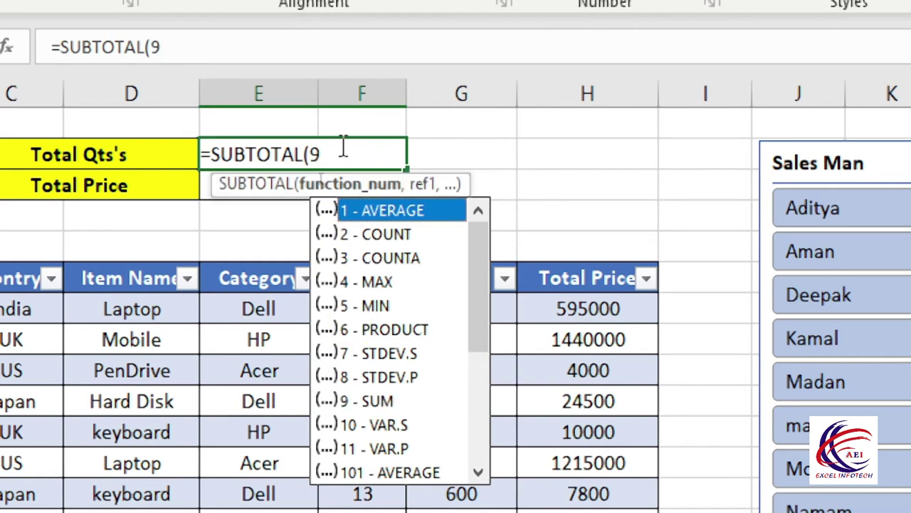
{"action": "type", "text": ","}
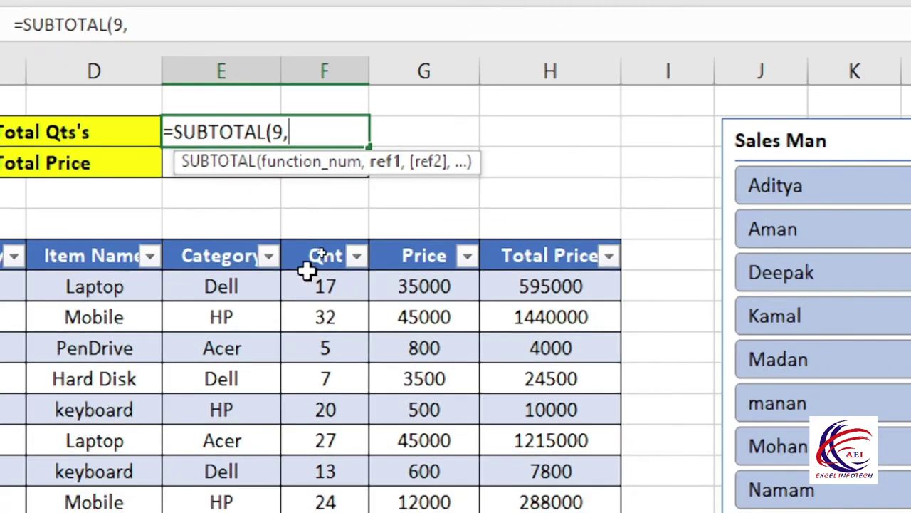
{"action": "mouse_move", "coordinate": [313, 281]}
{"action": "left_mouse_down"}
{"action": "mouse_move", "coordinate": [333, 418]}
{"action": "mouse_move", "coordinate": [326, 478]}
{"action": "left_mouse_up"}
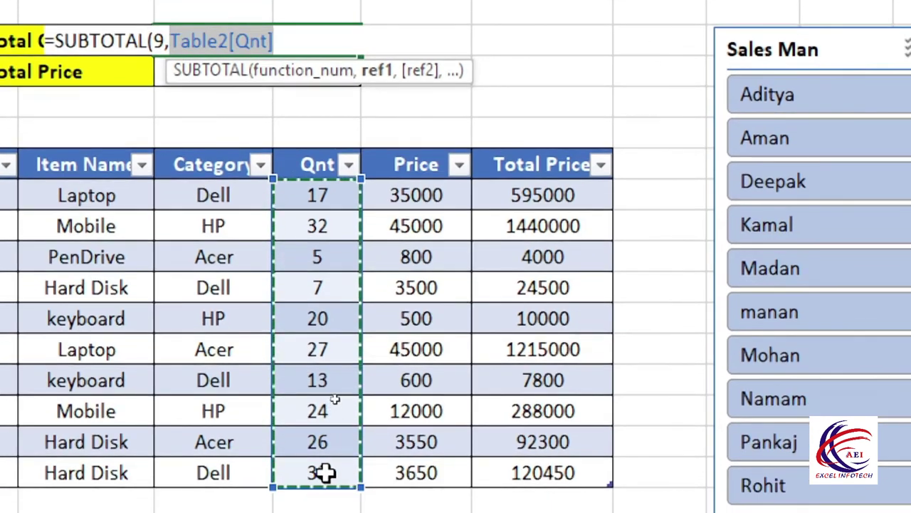
{"action": "type", "text": ")"}
{"action": "key", "text": "Return"}
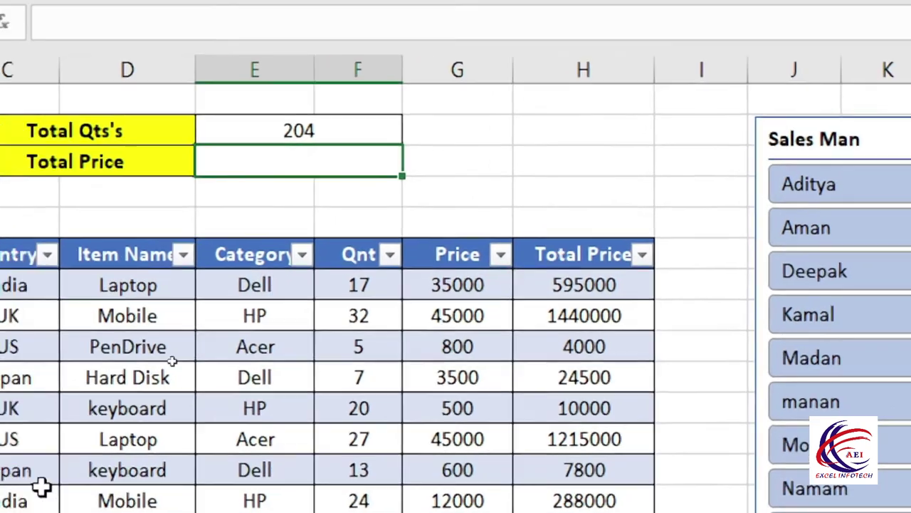
Step: In the Total Price cell, start a SUBTOTAL formula using function 9 (SUM)
{"action": "left_click", "coordinate": [14, 415]}
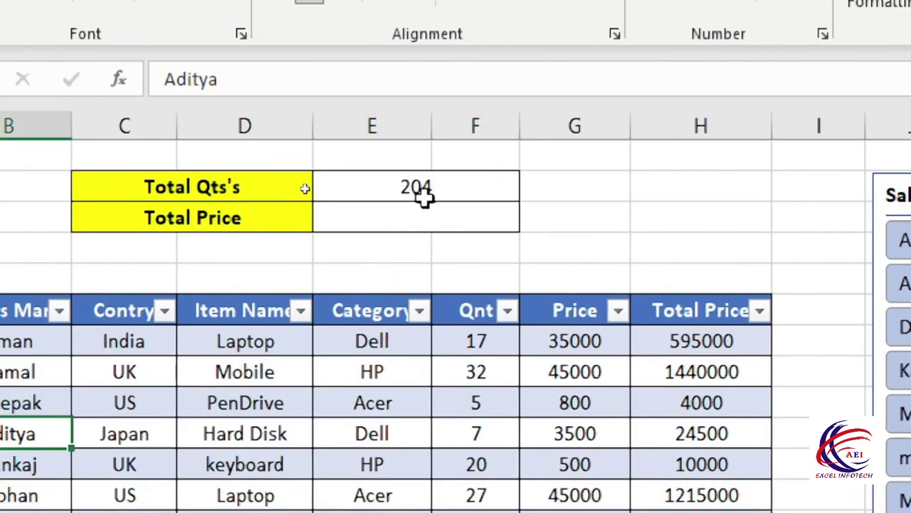
{"action": "left_click", "coordinate": [435, 223]}
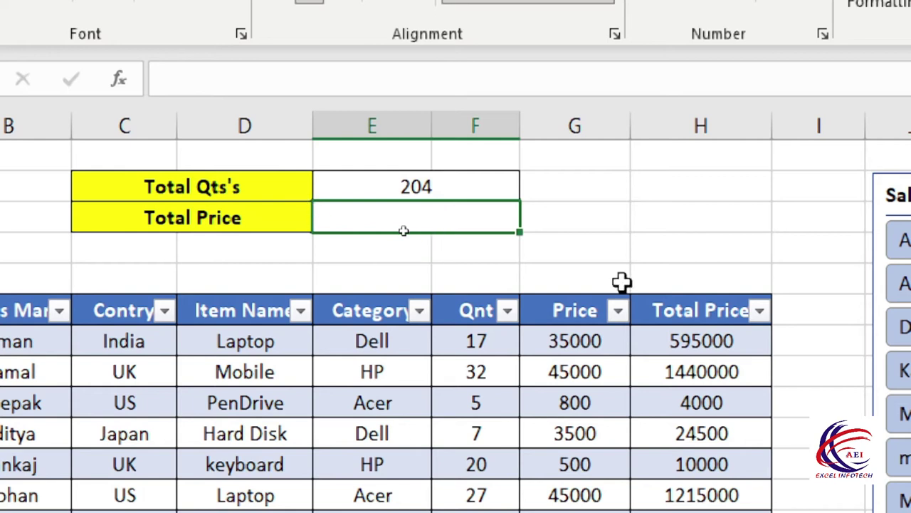
{"action": "type", "text": "="}
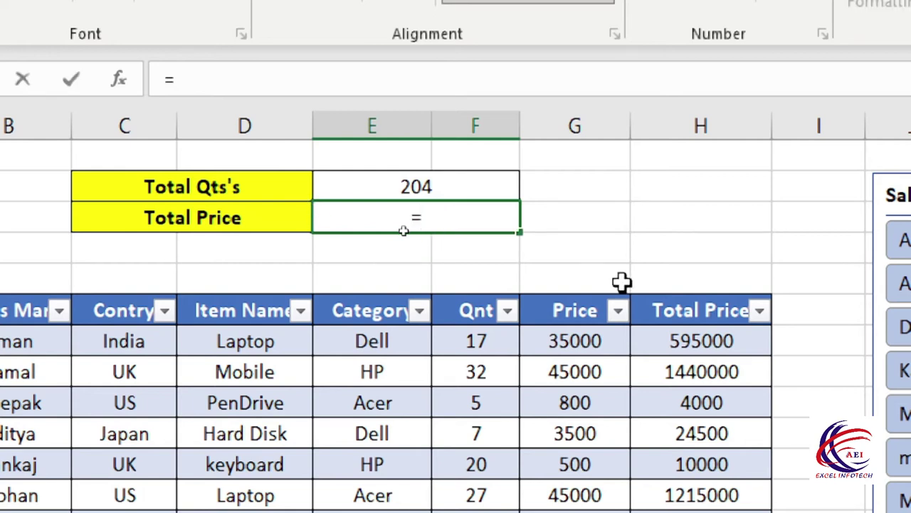
{"action": "type", "text": "sub"}
{"action": "key", "text": "Down"}
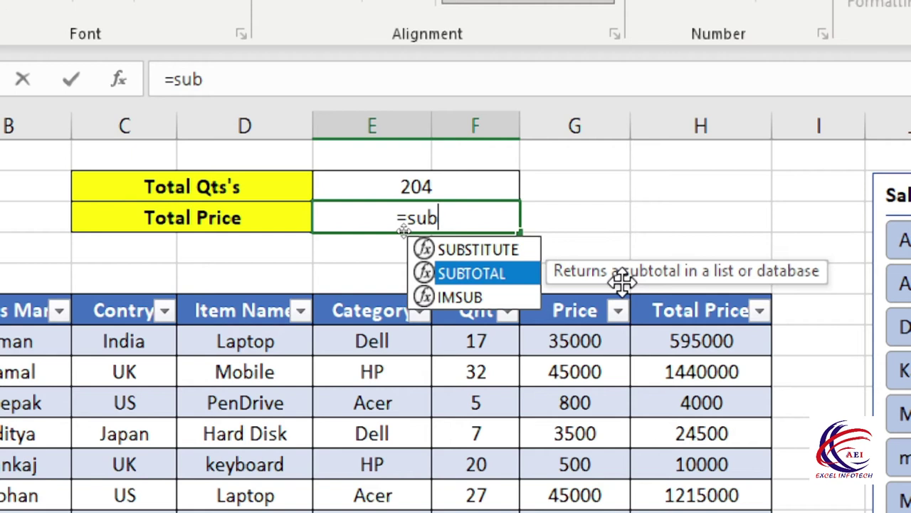
{"action": "key", "text": "Tab"}
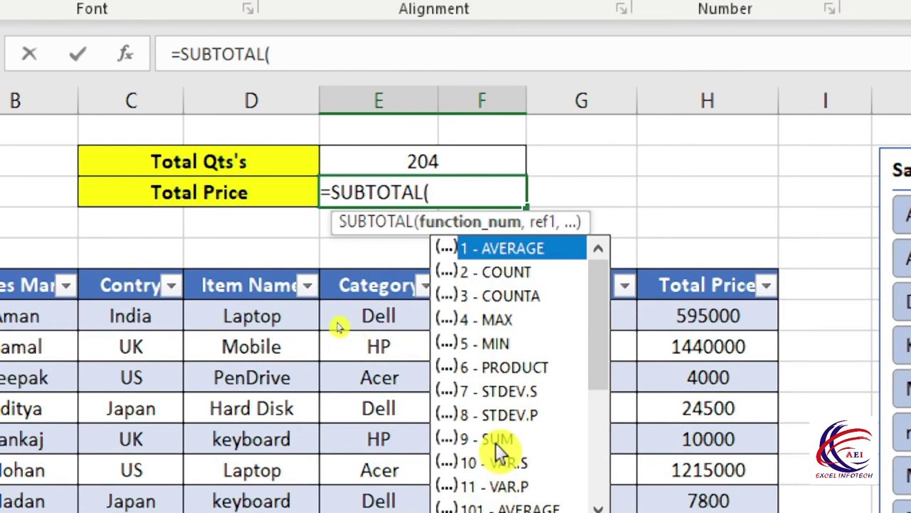
{"action": "left_click", "coordinate": [496, 440]}
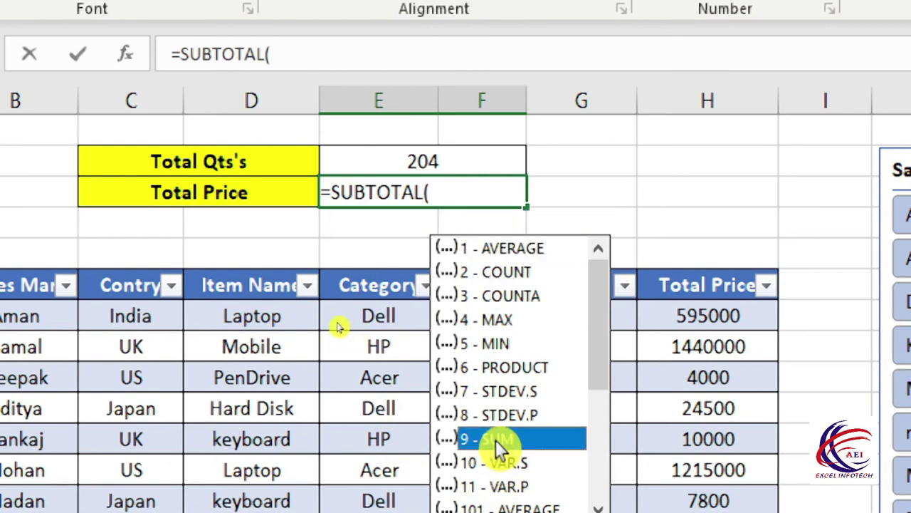
{"action": "double_click", "coordinate": [495, 440]}
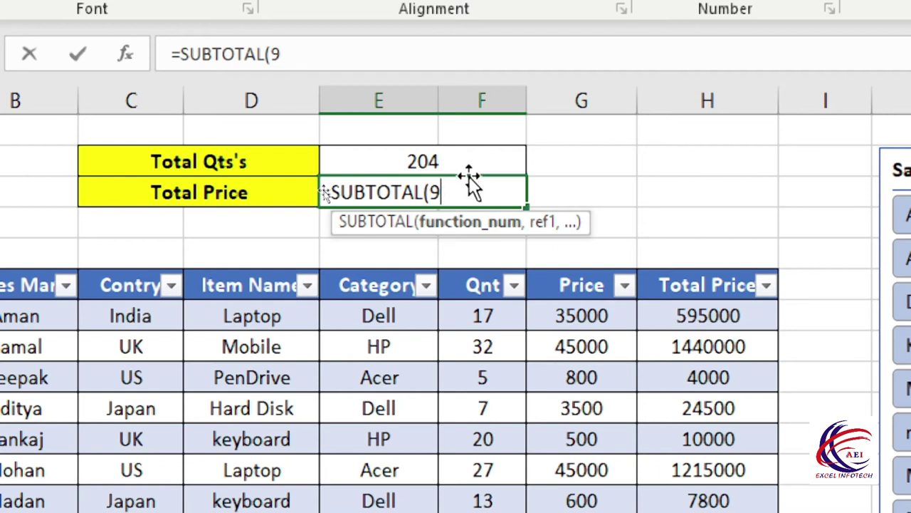
Step: Complete it with the Total Price column range, giving =SUBTOTAL(9,Table2[Total Price])
{"action": "type", "text": ","}
{"action": "left_click", "coordinate": [725, 305]}
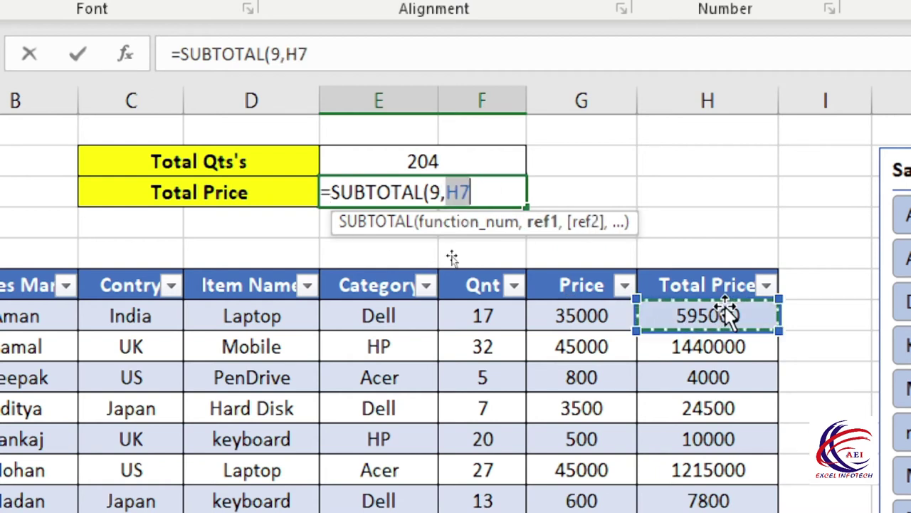
{"action": "key", "text": "shift+Down"}
{"action": "key", "text": "shift+Down"}
{"action": "key", "text": "shift+Down"}
{"action": "key", "text": "shift+Down"}
{"action": "key", "text": "shift+Down"}
{"action": "key", "text": "shift+Down"}
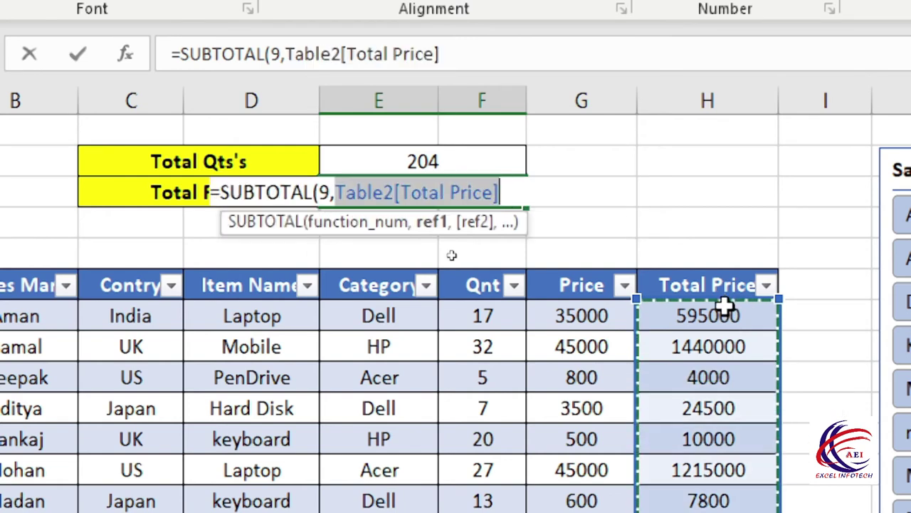
{"action": "key", "text": "shift+Down"}
{"action": "key", "text": "shift+Up"}
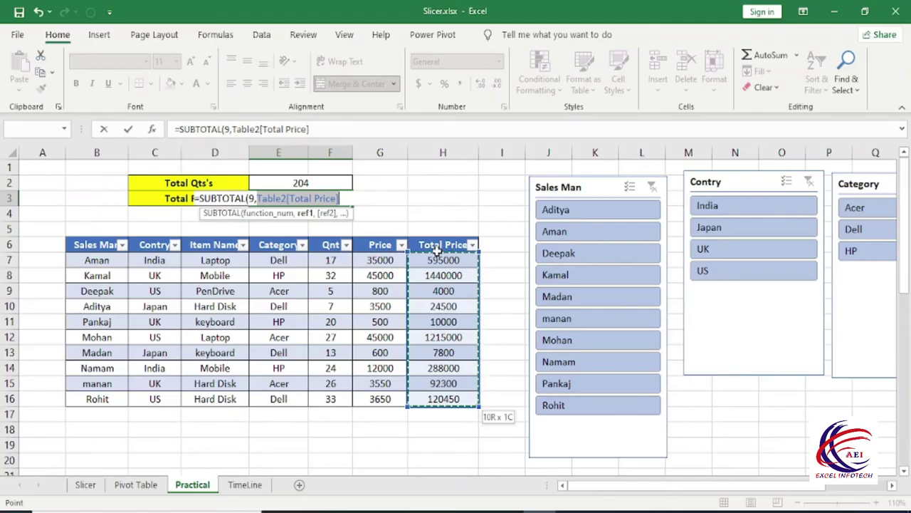
{"action": "type", "text": ")"}
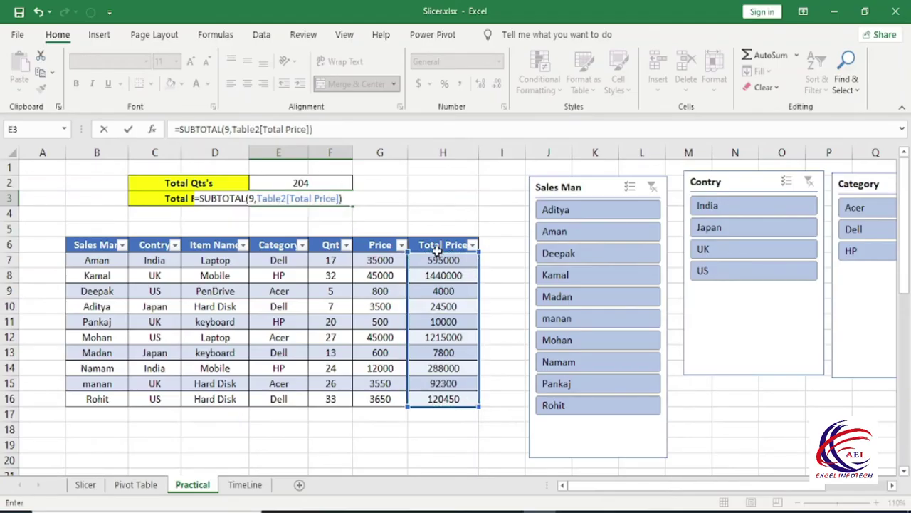
{"action": "key", "text": "Return"}
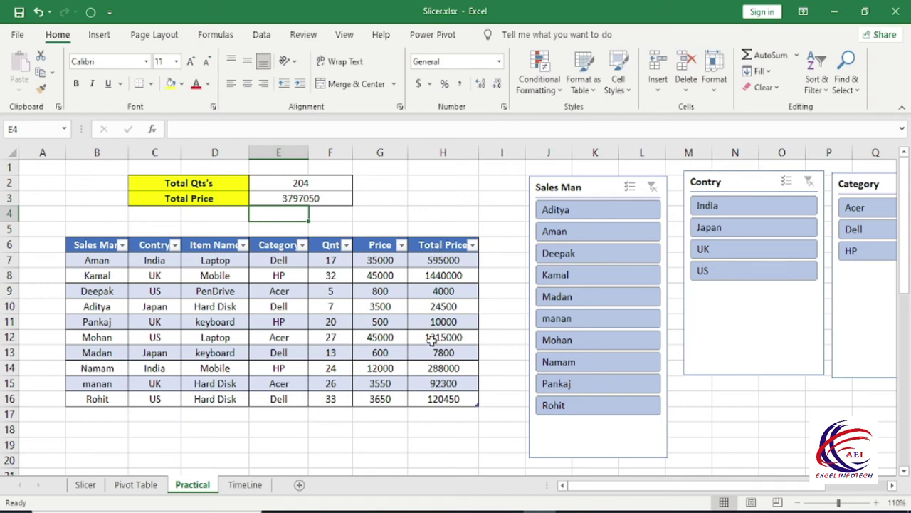
{"action": "left_click", "coordinate": [734, 208]}
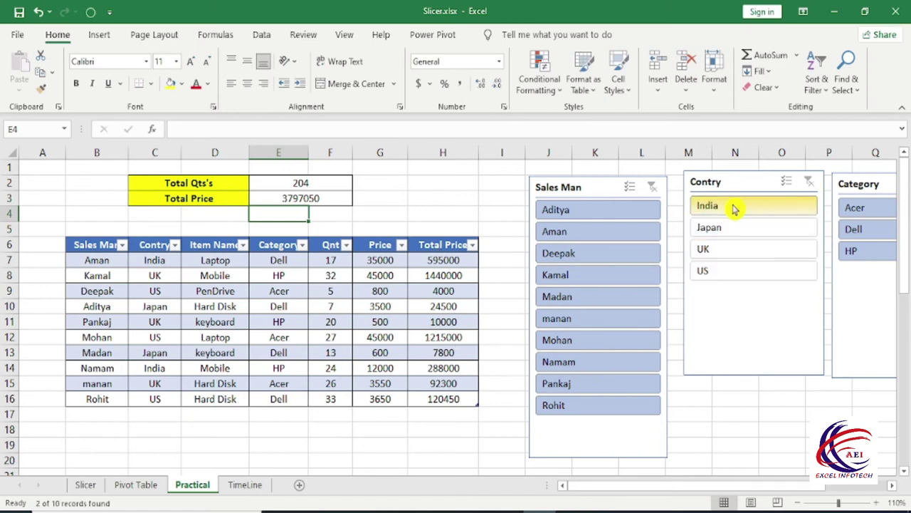
{"action": "left_click", "coordinate": [379, 305]}
{"action": "left_click_drag", "start_coordinate": [332, 262], "coordinate": [333, 275]}
{"action": "left_click", "coordinate": [320, 183]}
{"action": "left_click", "coordinate": [328, 188]}
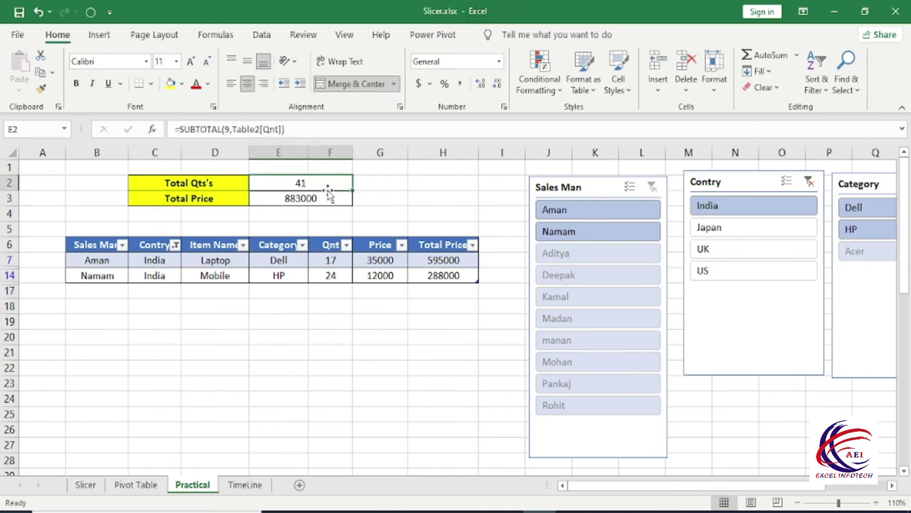
{"action": "left_click", "coordinate": [437, 273]}
{"action": "left_click_drag", "start_coordinate": [433, 259], "coordinate": [434, 275]}
{"action": "left_click", "coordinate": [311, 193]}
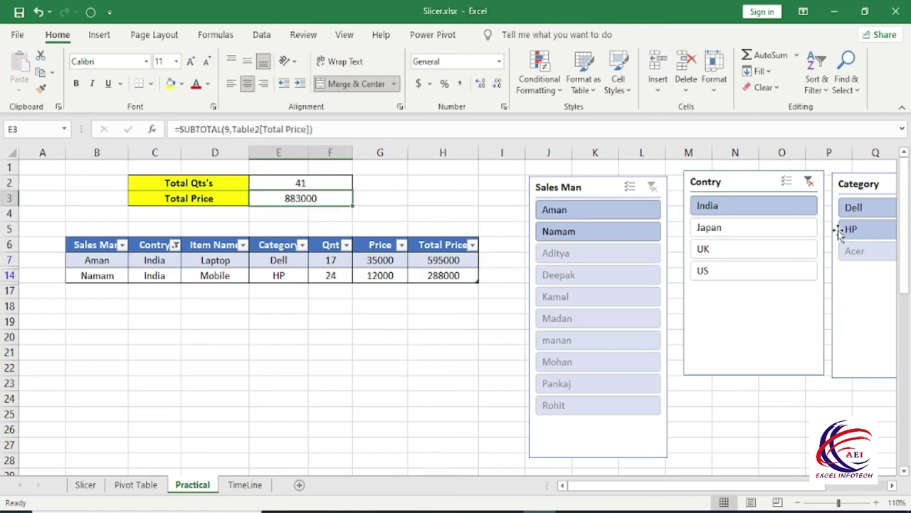
{"action": "left_click", "coordinate": [809, 181]}
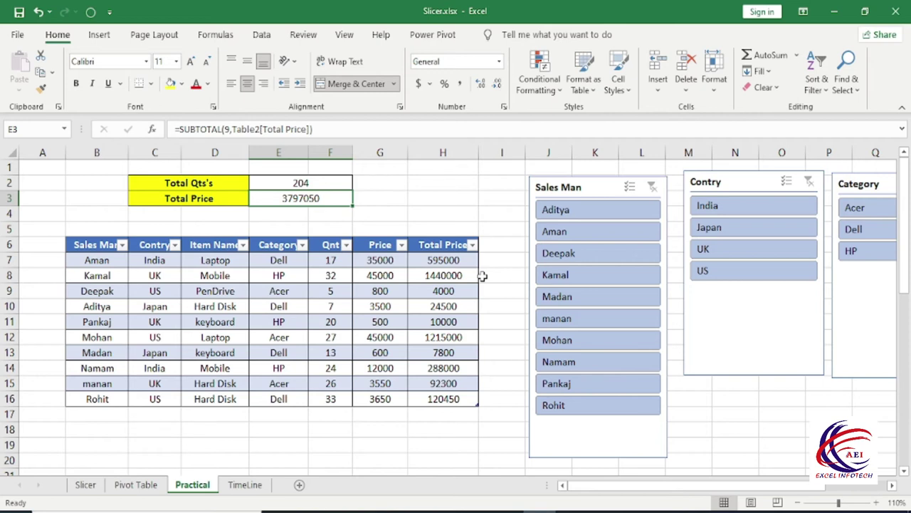
Step: Open the TimeLine sheet and zoom it to 130%
{"action": "left_click", "coordinate": [242, 486]}
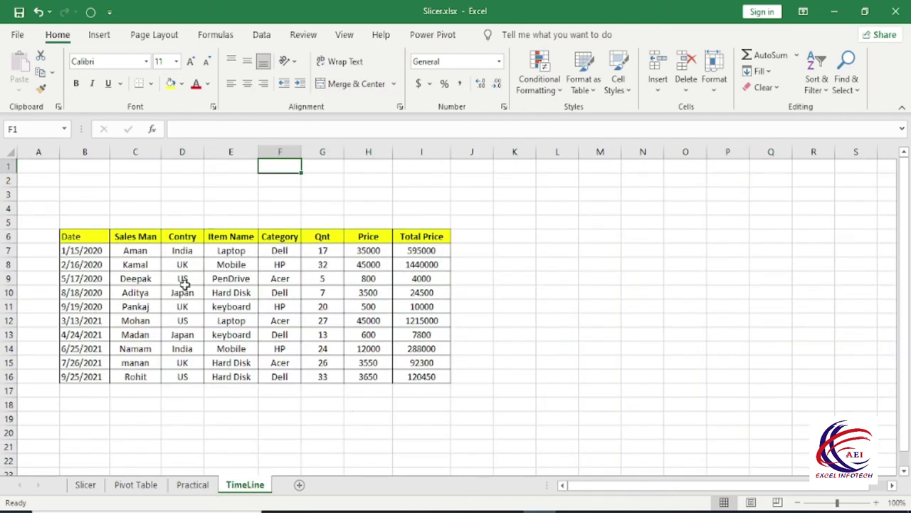
{"action": "left_click", "coordinate": [876, 503]}
{"action": "left_click", "coordinate": [876, 502]}
{"action": "left_click", "coordinate": [875, 503]}
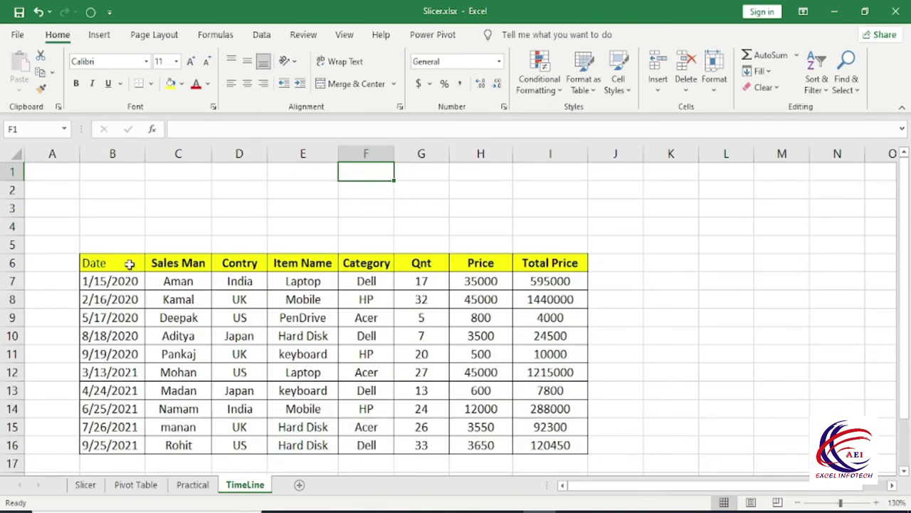
Step: Select the full sales table B6:I16, from Date through Total Price
{"action": "left_click_drag", "start_coordinate": [129, 264], "coordinate": [118, 443]}
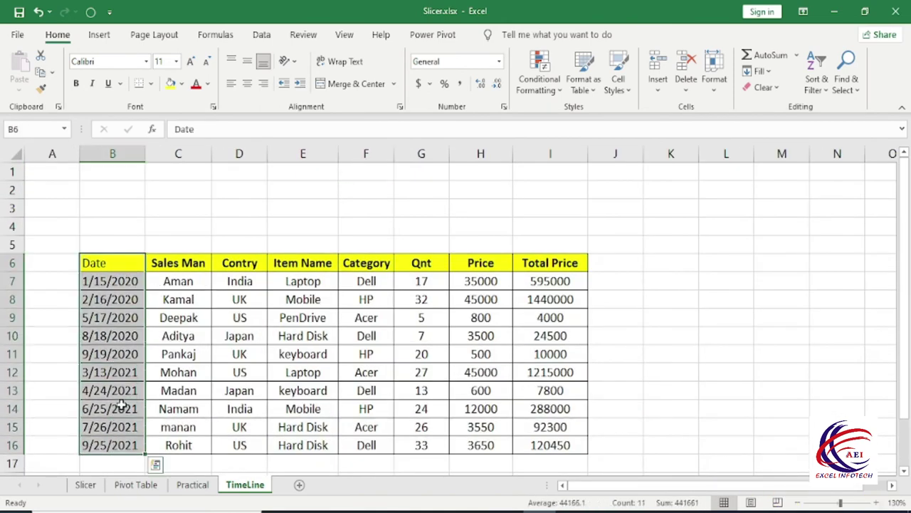
{"action": "left_click", "coordinate": [112, 278]}
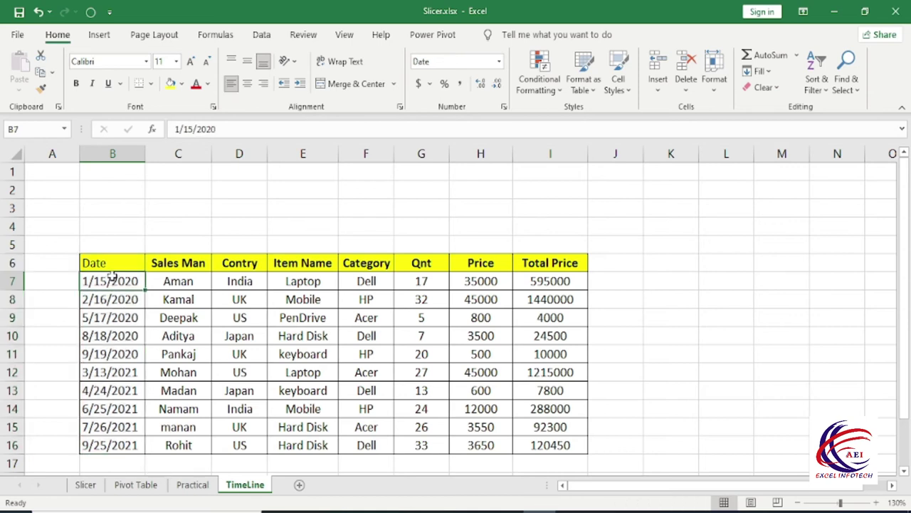
{"action": "left_click", "coordinate": [110, 265]}
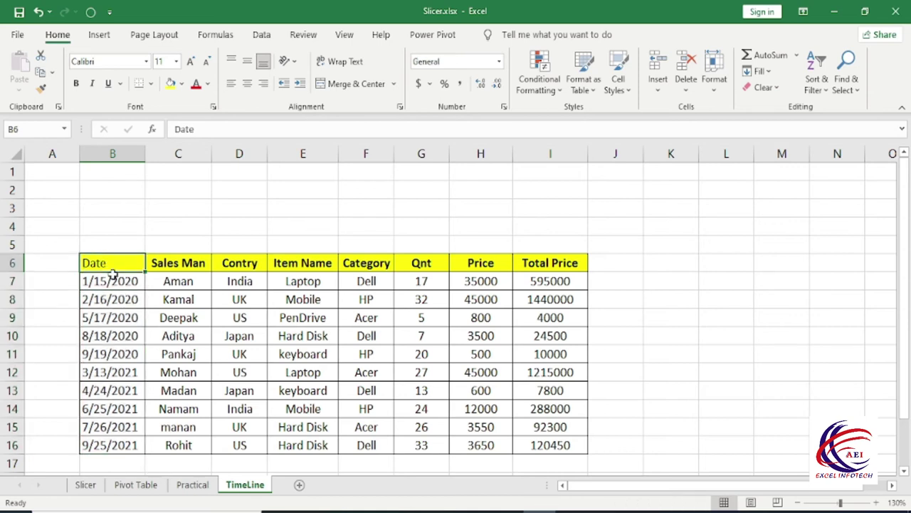
{"action": "left_click_drag", "start_coordinate": [113, 274], "coordinate": [569, 445]}
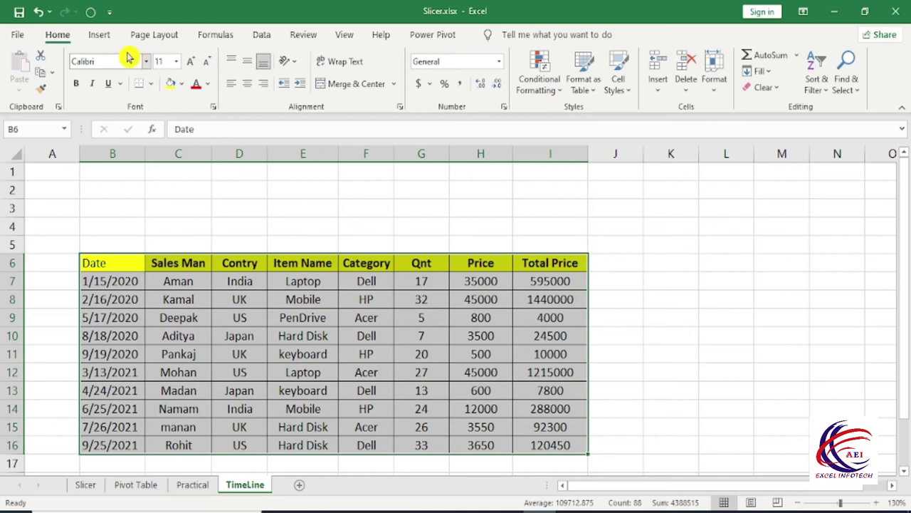
{"action": "left_click", "coordinate": [100, 35]}
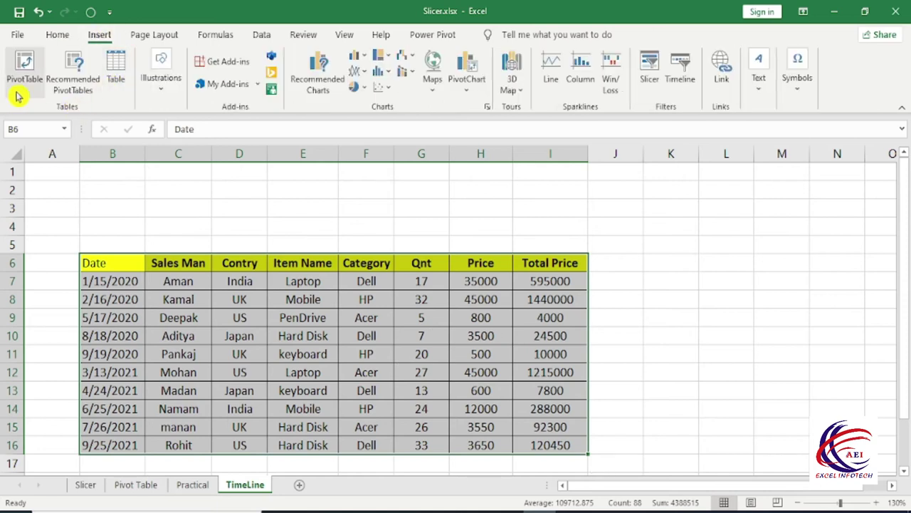
Step: Insert a PivotTable from the TimeLine data on a new worksheet, Sheet1
{"action": "left_click", "coordinate": [17, 91]}
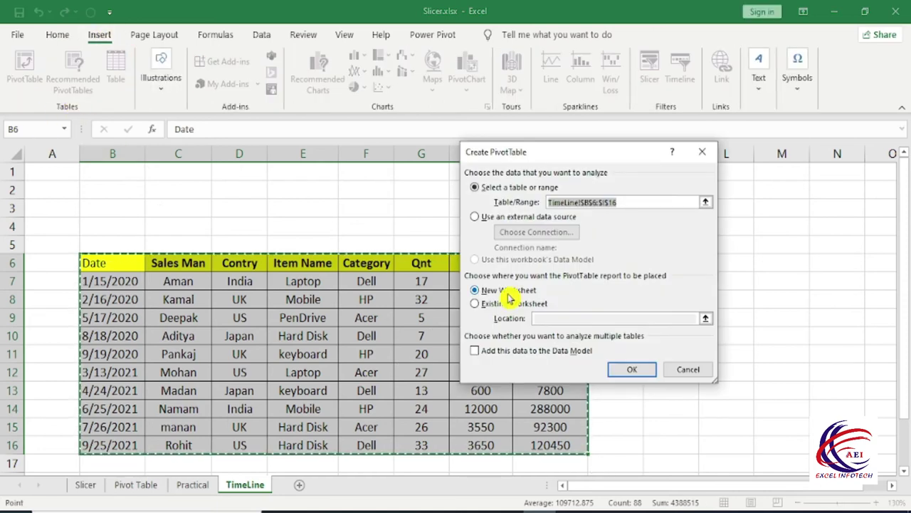
{"action": "left_click", "coordinate": [629, 369]}
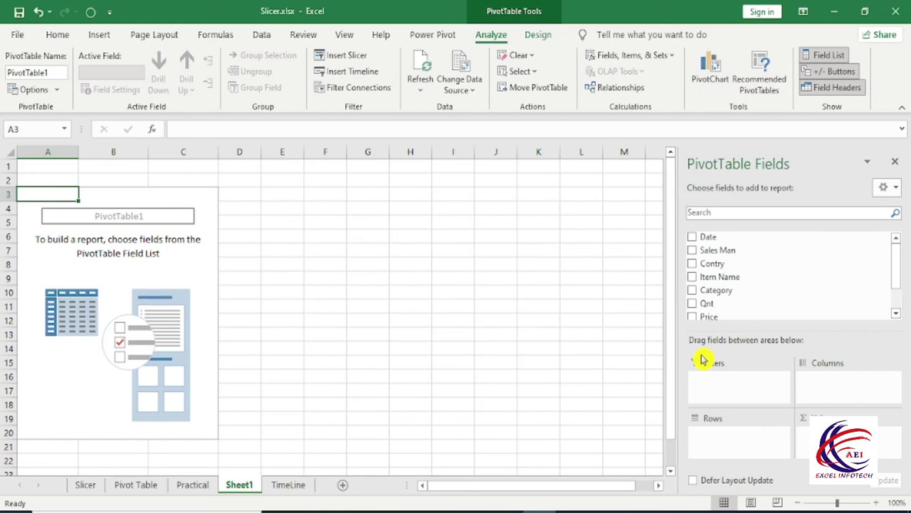
Step: Lay out the pivot with Contry and Item Name as rows and summed Total Price as values
{"action": "left_click", "coordinate": [693, 264]}
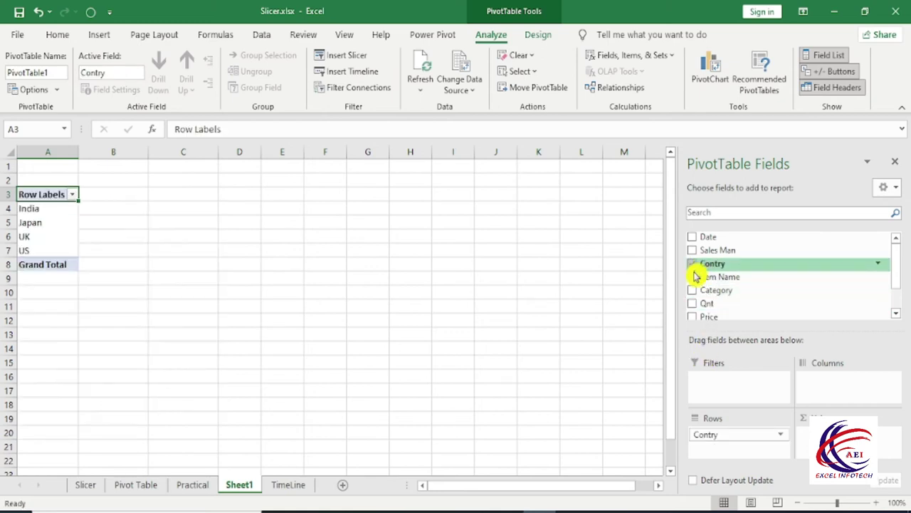
{"action": "left_click", "coordinate": [693, 277]}
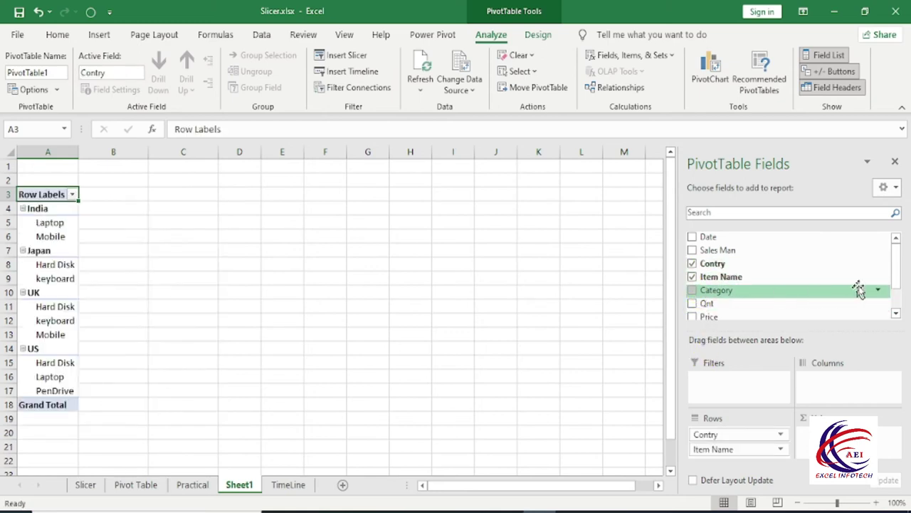
{"action": "left_click_drag", "start_coordinate": [894, 270], "coordinate": [896, 290]}
{"action": "left_click", "coordinate": [692, 302]}
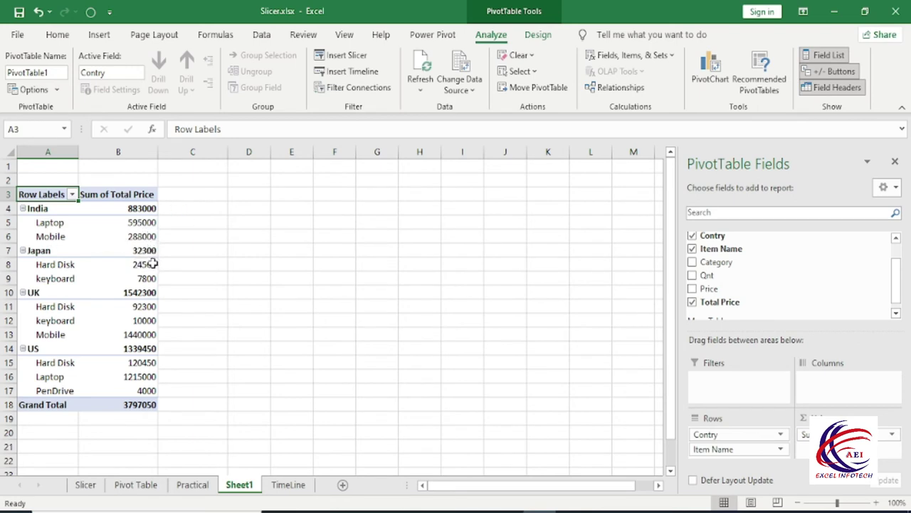
Step: Review the country totals, such as UK at 1542300, and bring up the Insert commands
{"action": "left_click", "coordinate": [55, 265]}
{"action": "left_click", "coordinate": [57, 280]}
{"action": "left_click", "coordinate": [123, 293]}
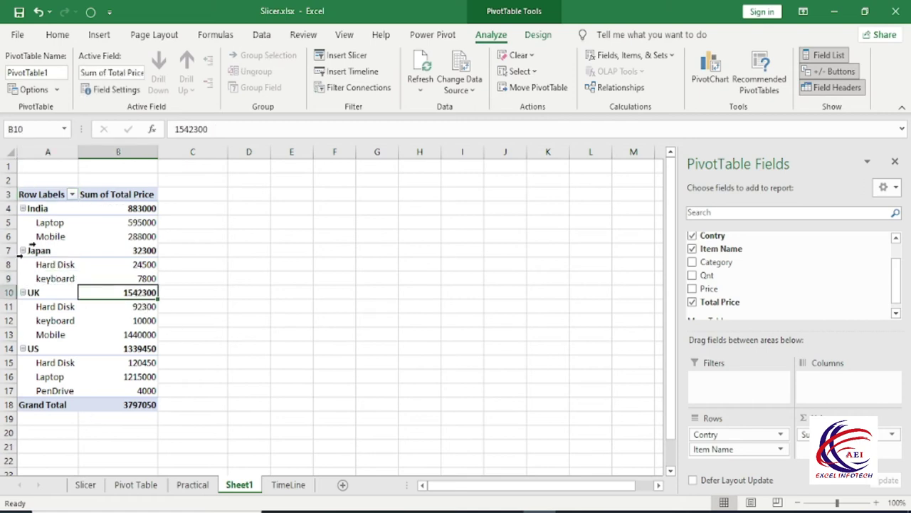
{"action": "mouse_move", "coordinate": [130, 306]}
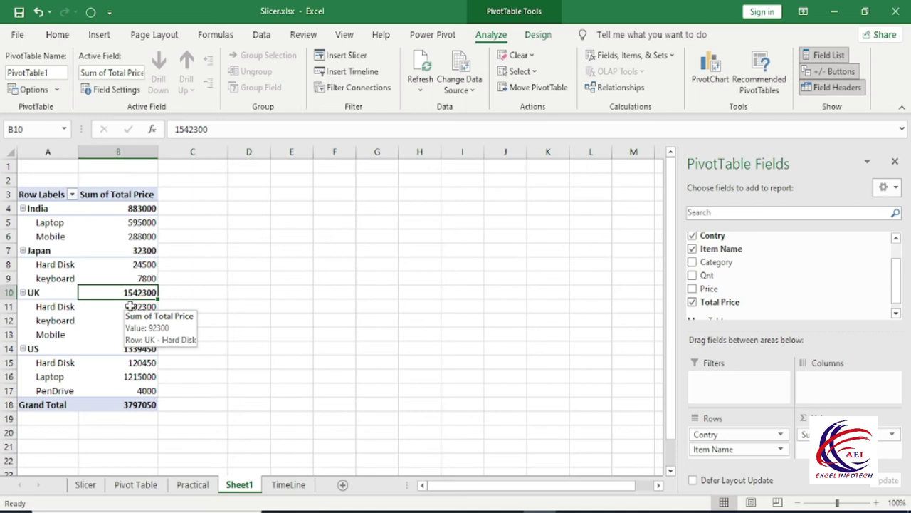
{"action": "left_click", "coordinate": [99, 34]}
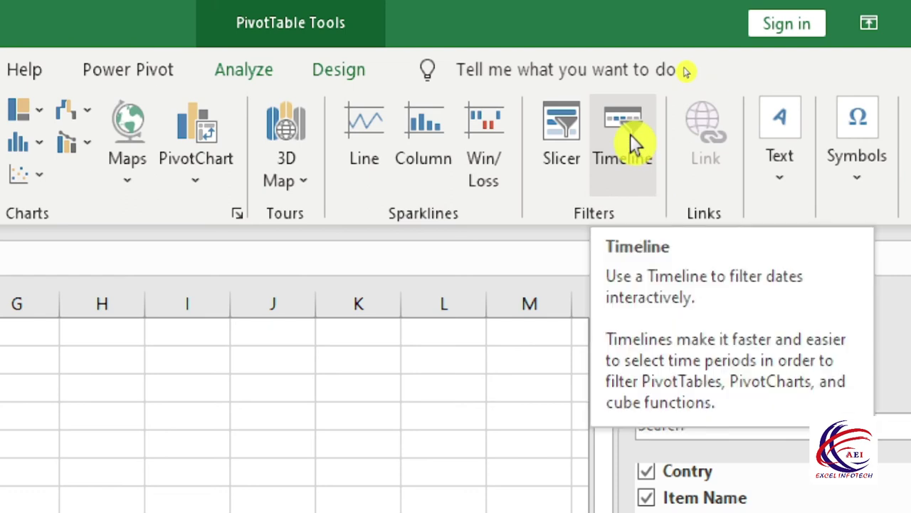
Step: Insert a timeline for PivotTable1 using the Date field
{"action": "left_click", "coordinate": [630, 134]}
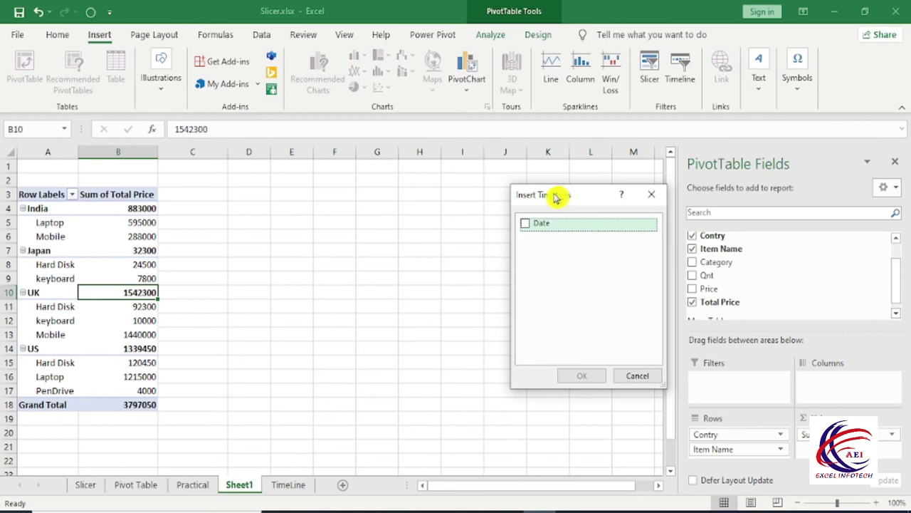
{"action": "left_click_drag", "start_coordinate": [553, 193], "coordinate": [445, 197]}
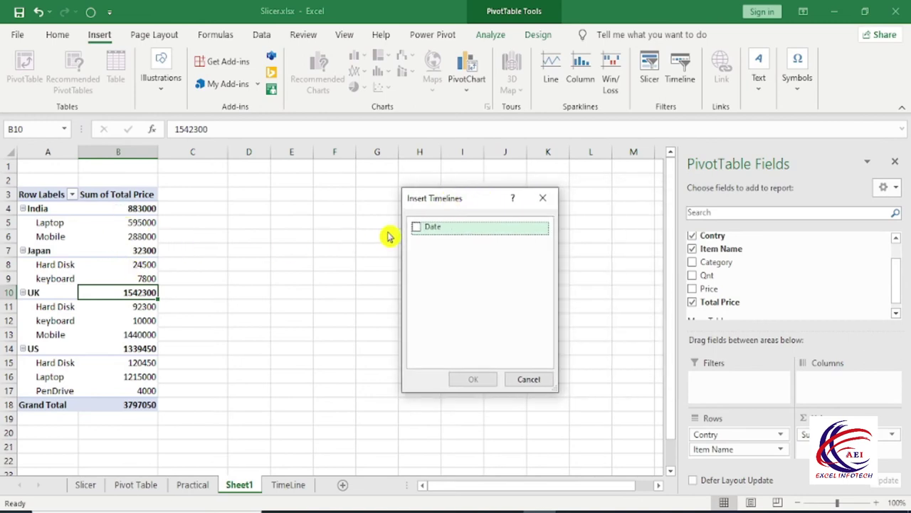
{"action": "left_click", "coordinate": [417, 228]}
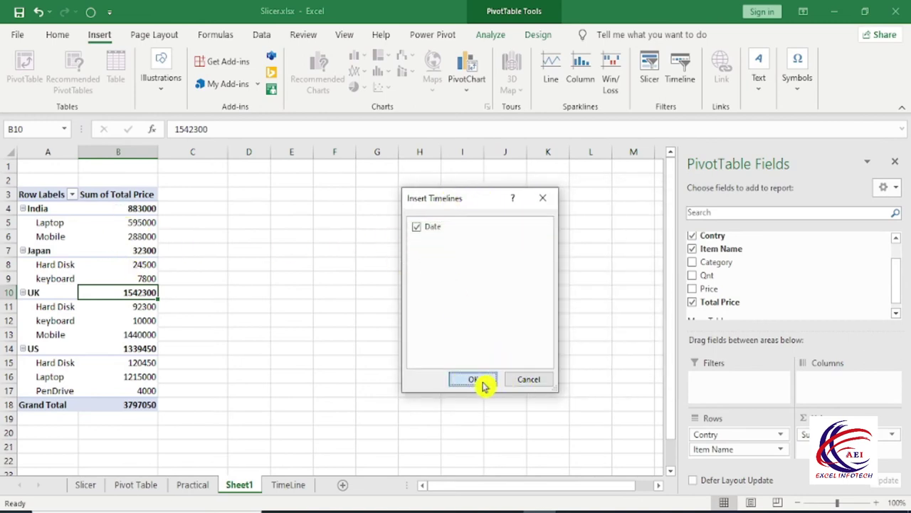
{"action": "left_click", "coordinate": [482, 381]}
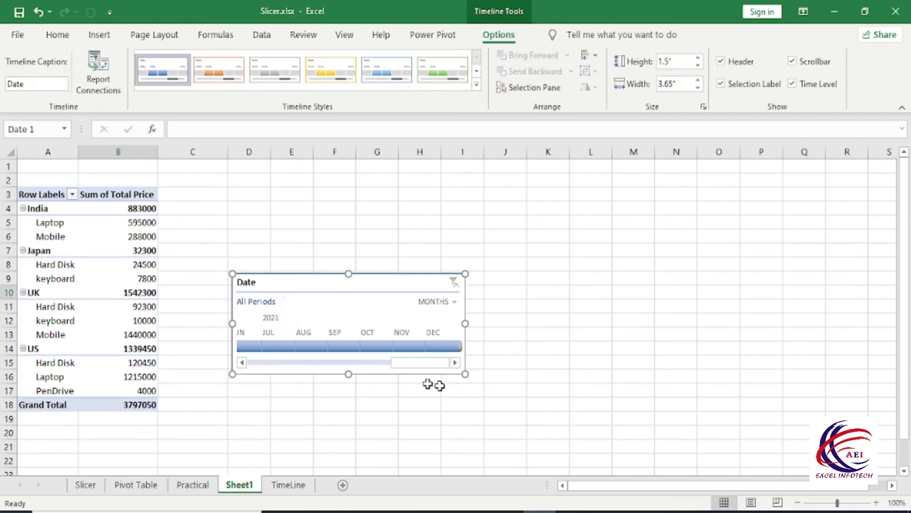
Step: Widen the timeline to about 7.42 inches beside the pivot and filter to Jun, then Jul 2021
{"action": "left_click_drag", "start_coordinate": [464, 375], "coordinate": [705, 381]}
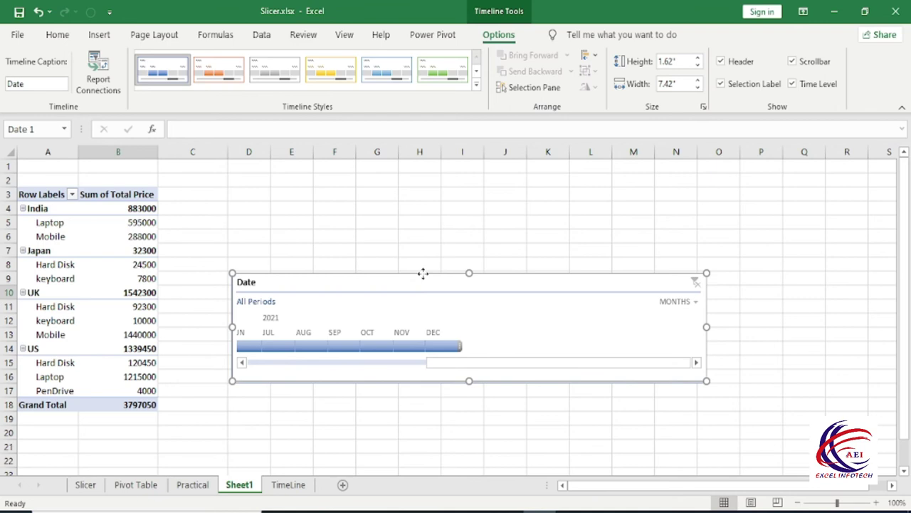
{"action": "left_click_drag", "start_coordinate": [423, 273], "coordinate": [416, 227]}
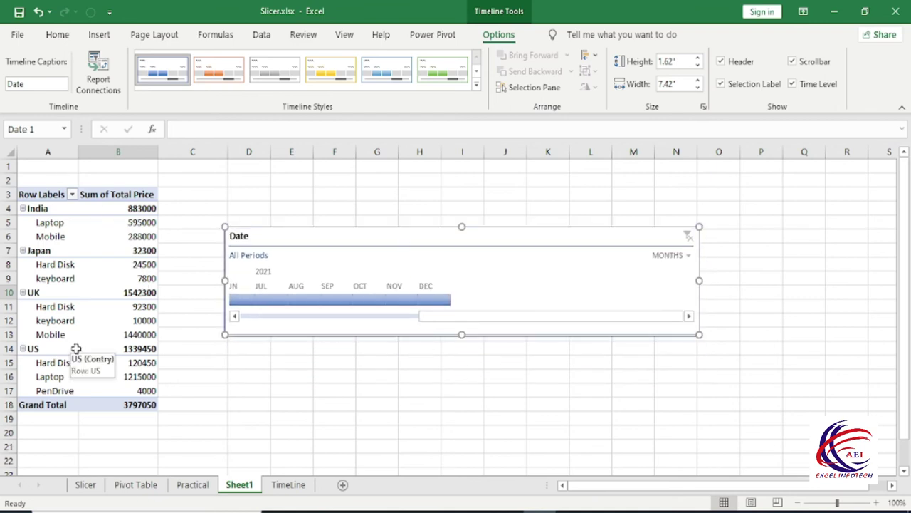
{"action": "left_click", "coordinate": [243, 300]}
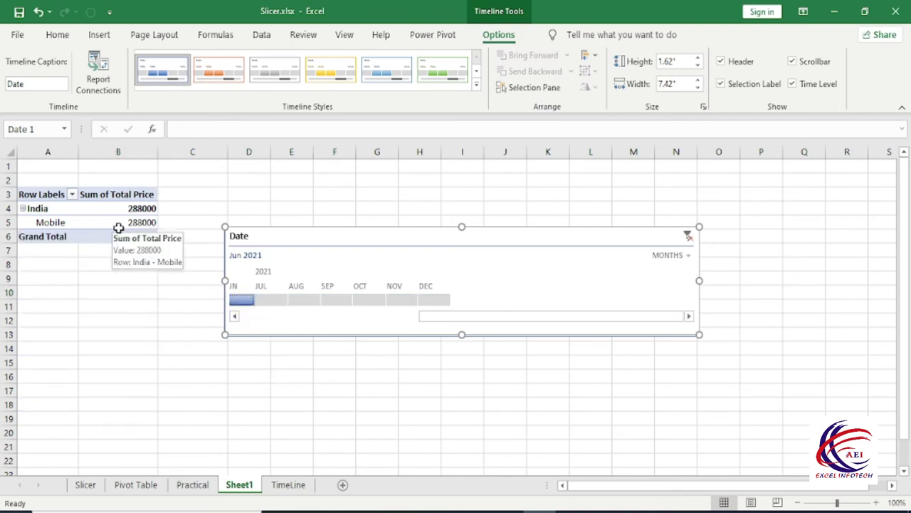
{"action": "left_click", "coordinate": [279, 303]}
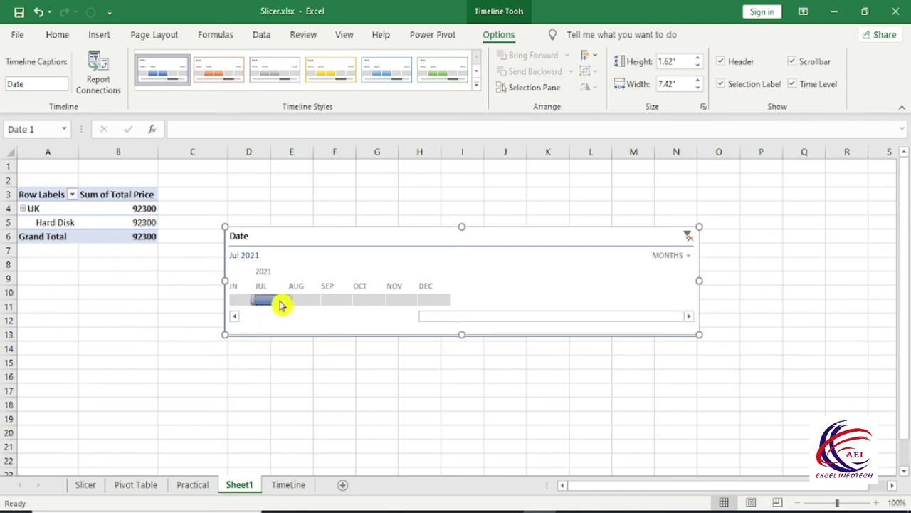
Step: Step the timeline filter through Oct, Nov and Dec 2021, settling back on Oct 2021
{"action": "mouse_move", "coordinate": [142, 205]}
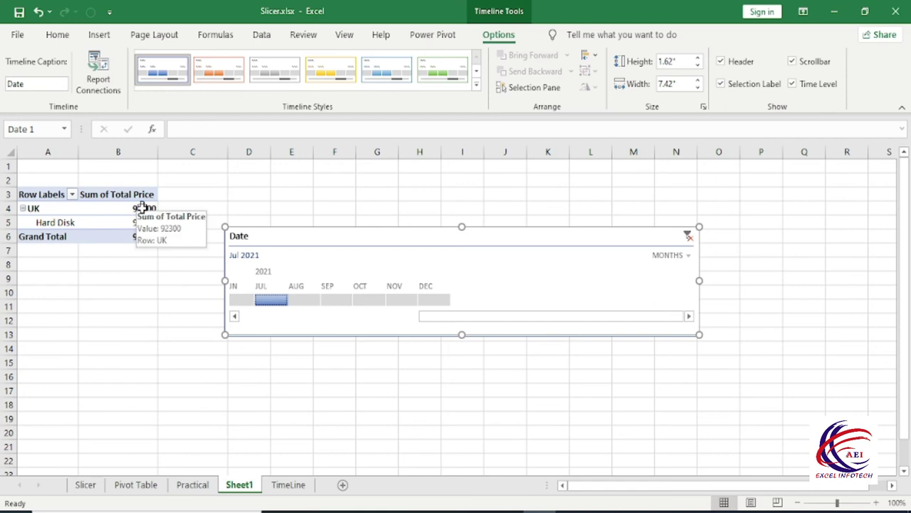
{"action": "left_click", "coordinate": [374, 301]}
{"action": "left_click", "coordinate": [401, 302]}
{"action": "left_click", "coordinate": [427, 303]}
{"action": "left_click", "coordinate": [394, 300]}
{"action": "left_click", "coordinate": [367, 302]}
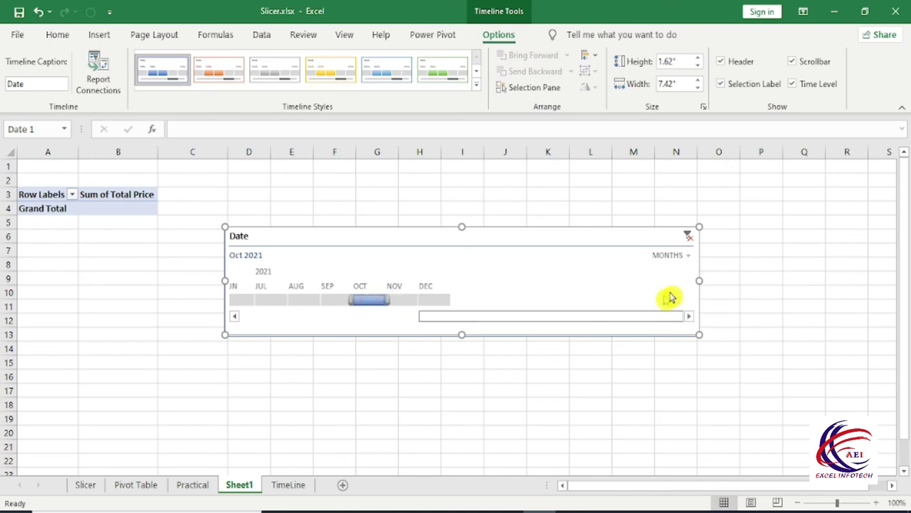
{"action": "left_click", "coordinate": [687, 255]}
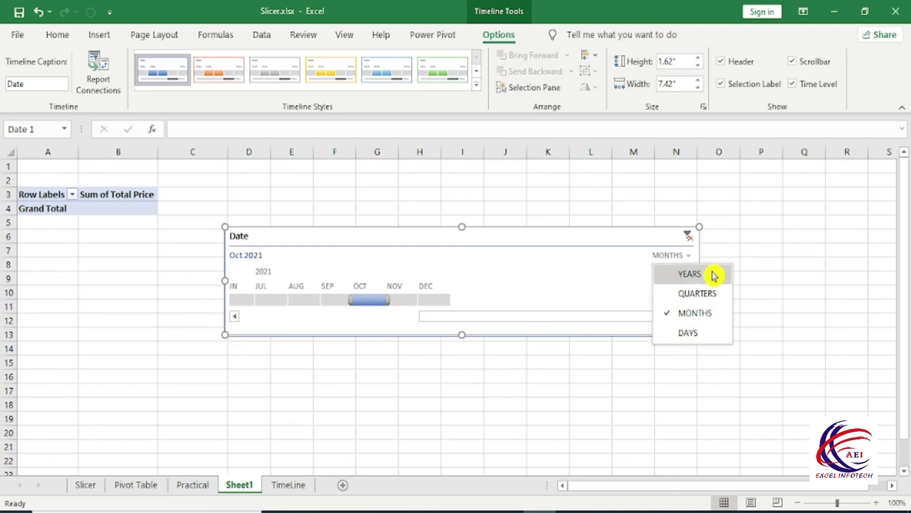
Step: Switch the timeline to years and filter the pivot to 2020, then 2021
{"action": "left_click", "coordinate": [714, 276]}
{"action": "left_click", "coordinate": [244, 307]}
{"action": "left_click", "coordinate": [247, 313]}
{"action": "left_click", "coordinate": [246, 303]}
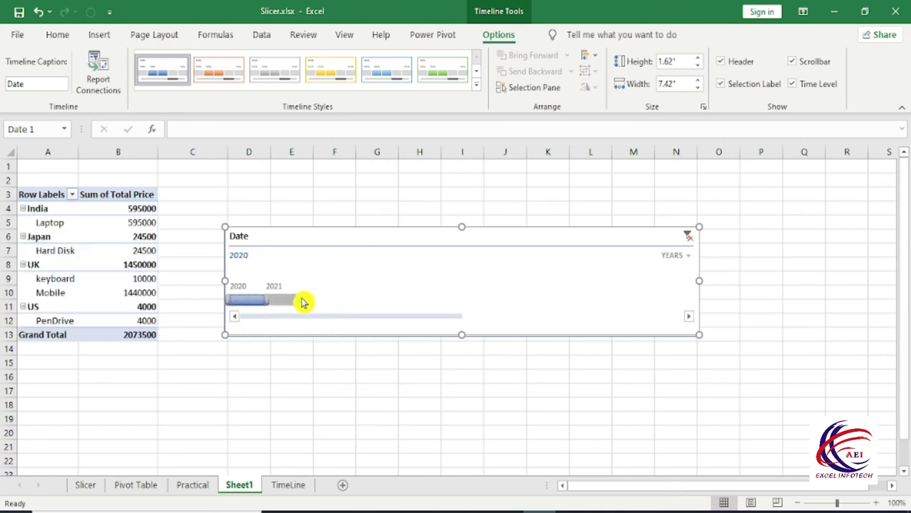
{"action": "left_click", "coordinate": [300, 301]}
{"action": "left_click", "coordinate": [244, 306]}
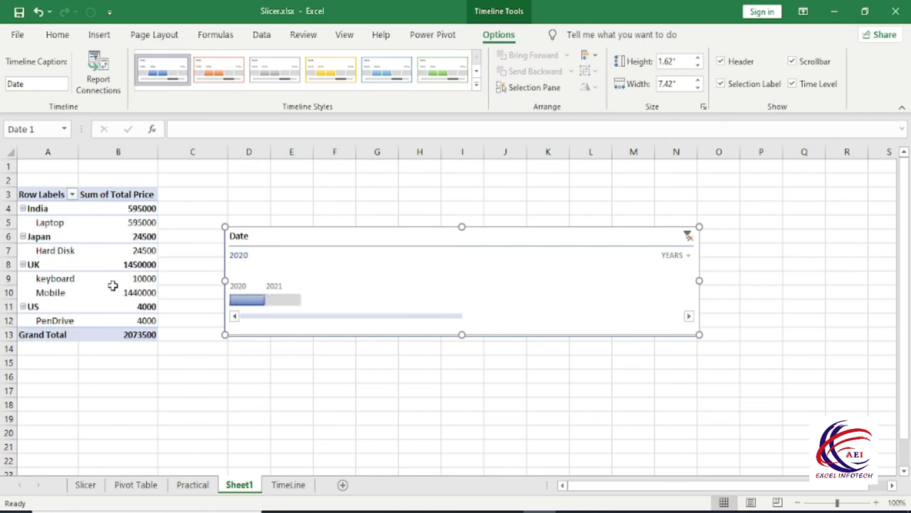
{"action": "left_click", "coordinate": [285, 303]}
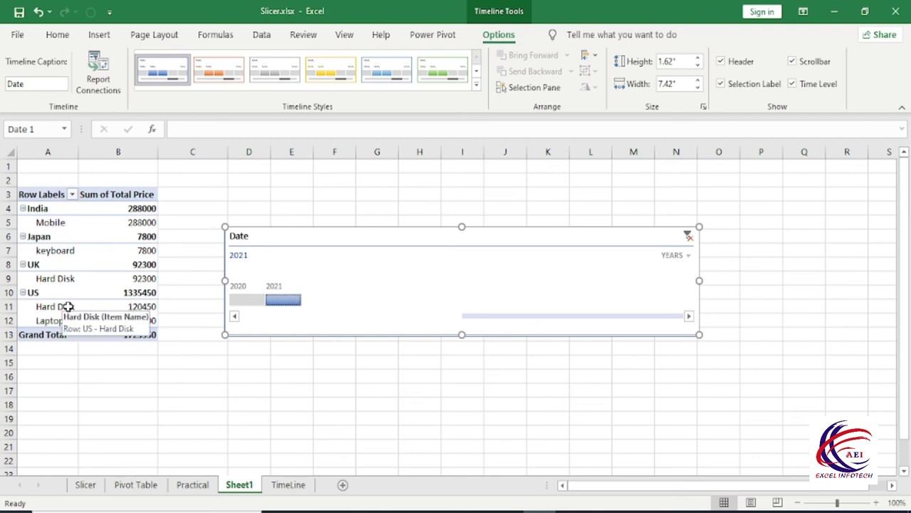
Step: Return the timeline to months and step from Jun 2020 to Jul 2021
{"action": "left_click", "coordinate": [677, 256]}
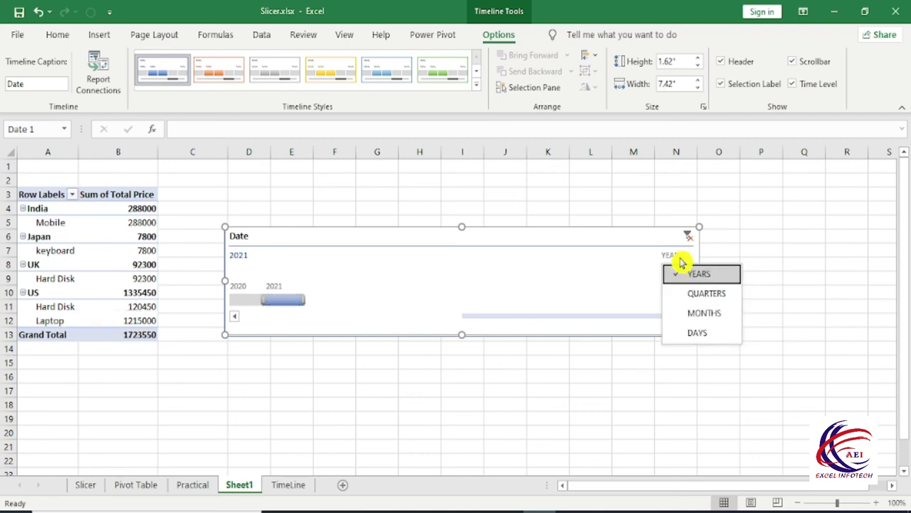
{"action": "left_click", "coordinate": [700, 313]}
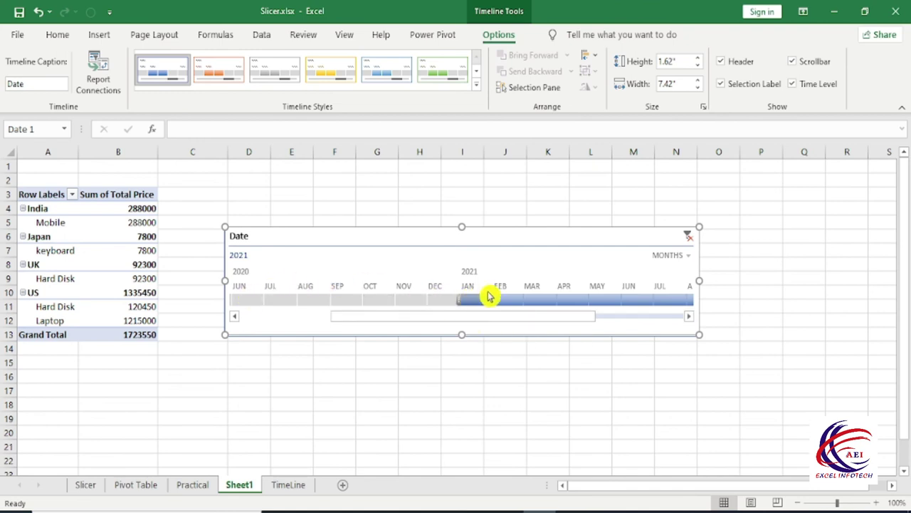
{"action": "left_click", "coordinate": [255, 302]}
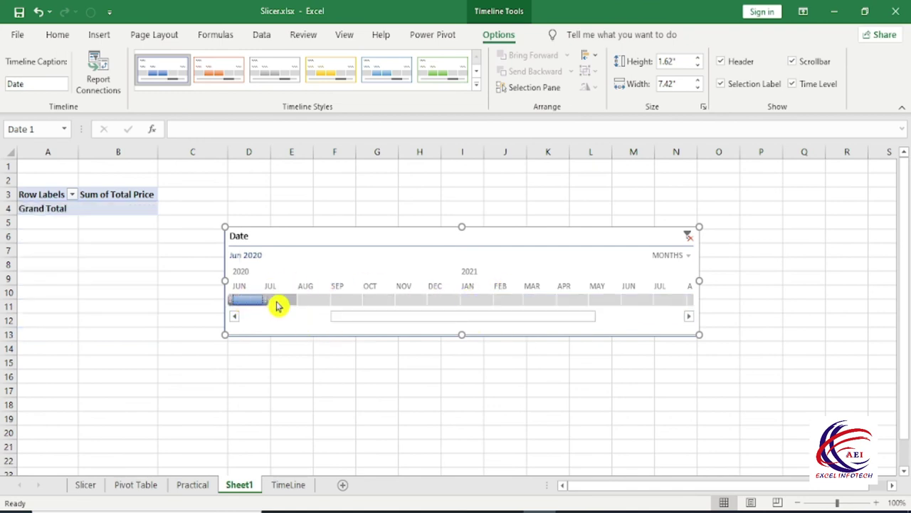
{"action": "left_click", "coordinate": [440, 301]}
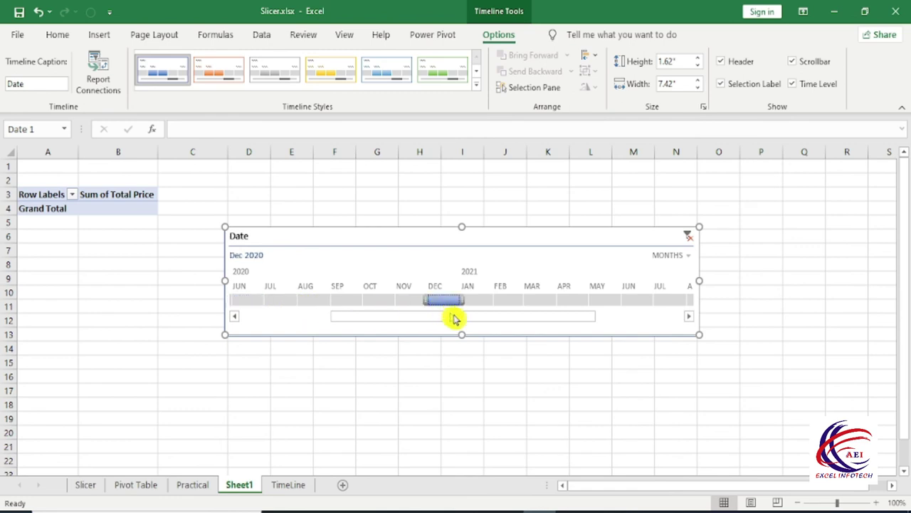
{"action": "left_click", "coordinate": [510, 304]}
{"action": "left_click", "coordinate": [566, 305]}
{"action": "left_click", "coordinate": [605, 304]}
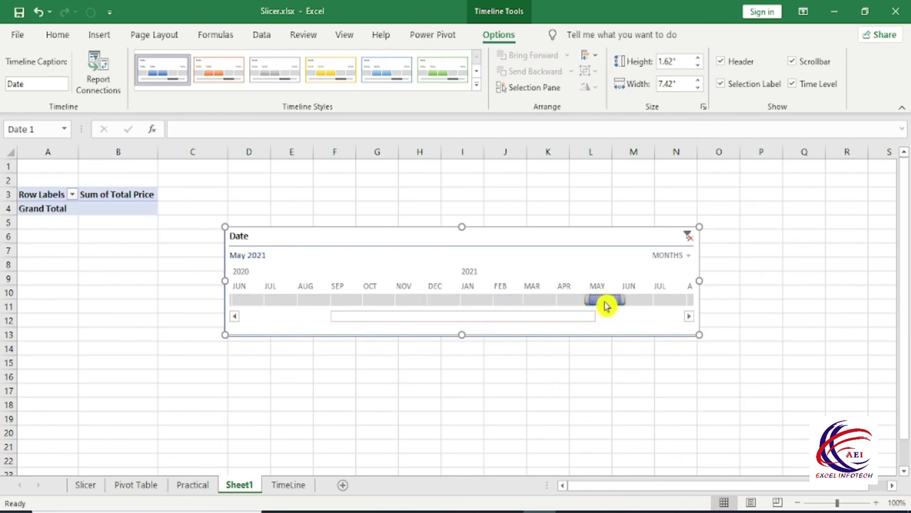
{"action": "left_click", "coordinate": [630, 301]}
{"action": "left_click", "coordinate": [662, 301]}
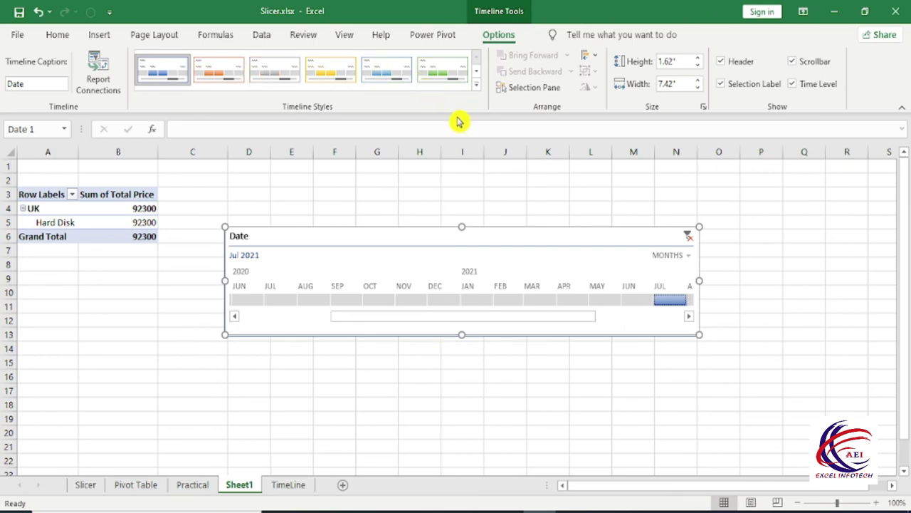
Step: Apply the orange timeline style to the Date timeline
{"action": "left_click", "coordinate": [477, 85]}
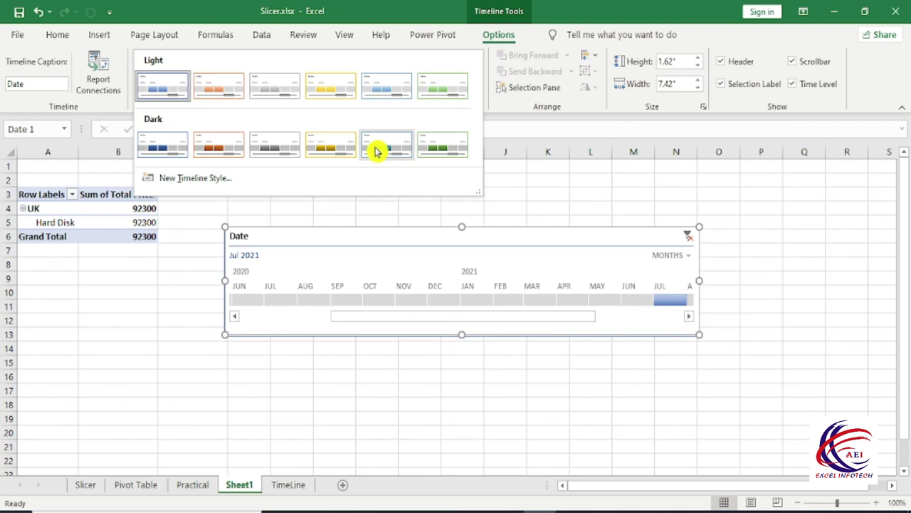
{"action": "left_click", "coordinate": [376, 148]}
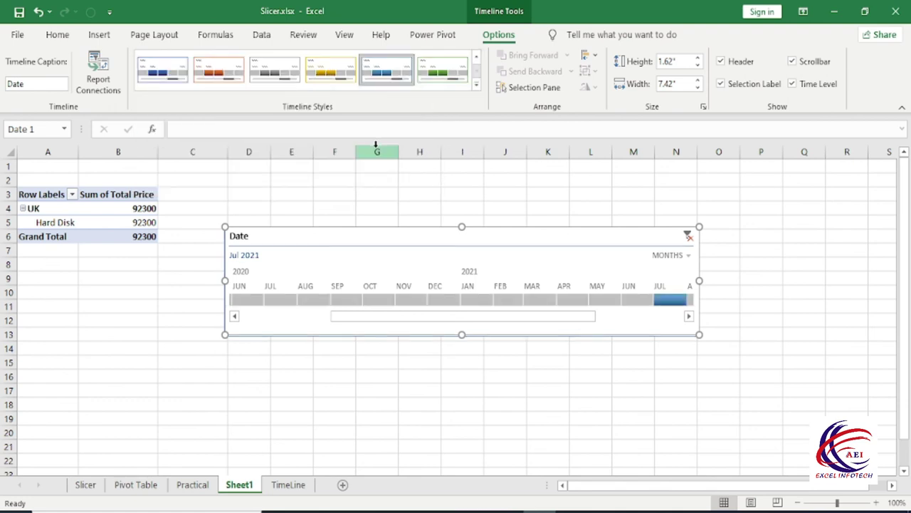
{"action": "left_click", "coordinate": [213, 76]}
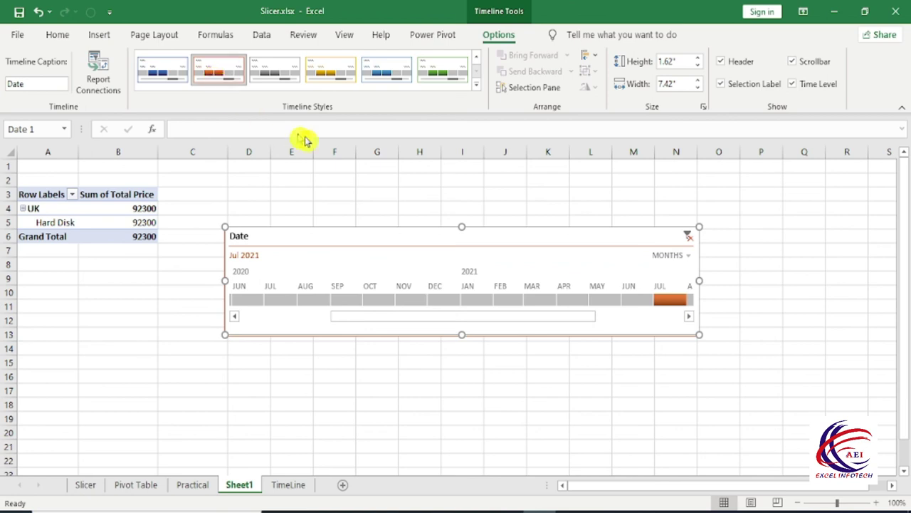
Step: Resize the timeline to 1.5 by 7.91 inches, keeping its header and scrollbar visible
{"action": "left_click", "coordinate": [699, 61]}
{"action": "left_click", "coordinate": [699, 61]}
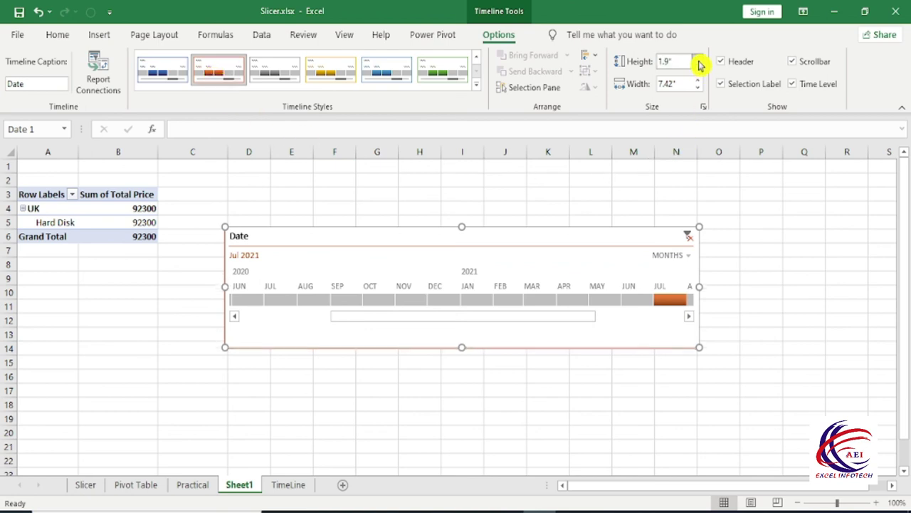
{"action": "left_click", "coordinate": [698, 80]}
{"action": "left_click", "coordinate": [699, 81]}
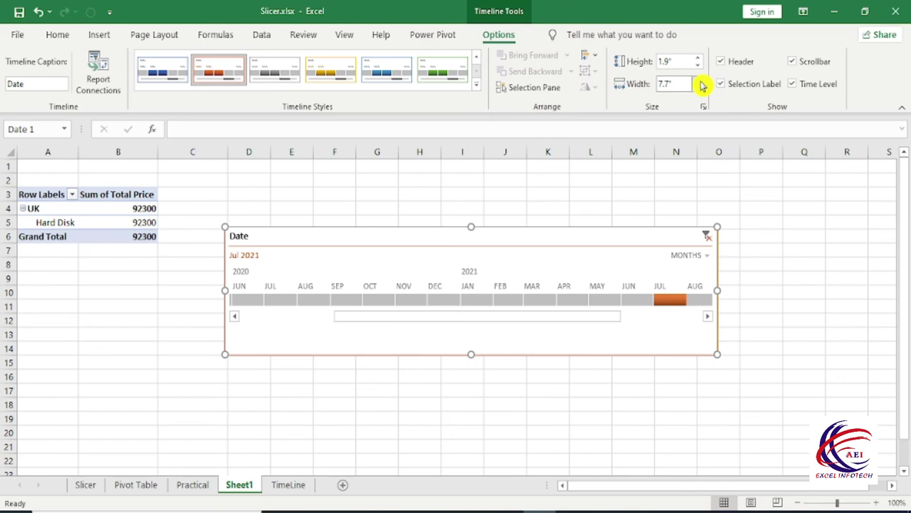
{"action": "left_click_drag", "start_coordinate": [716, 292], "coordinate": [730, 291]}
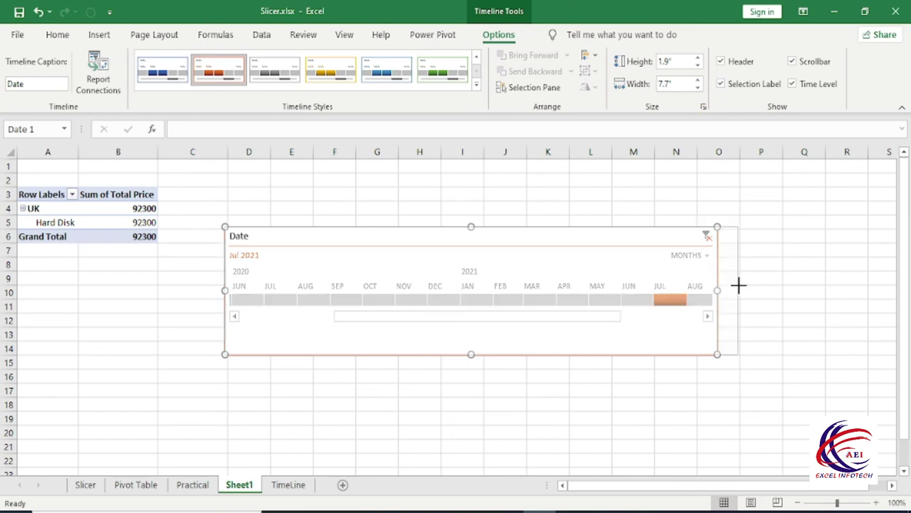
{"action": "left_click", "coordinate": [722, 62]}
{"action": "left_click", "coordinate": [722, 62]}
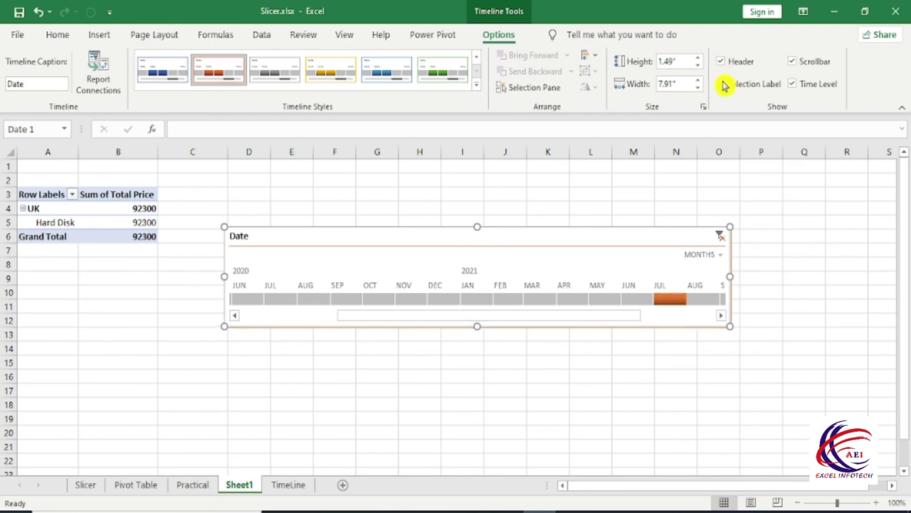
{"action": "left_click", "coordinate": [791, 63]}
{"action": "left_click", "coordinate": [791, 63]}
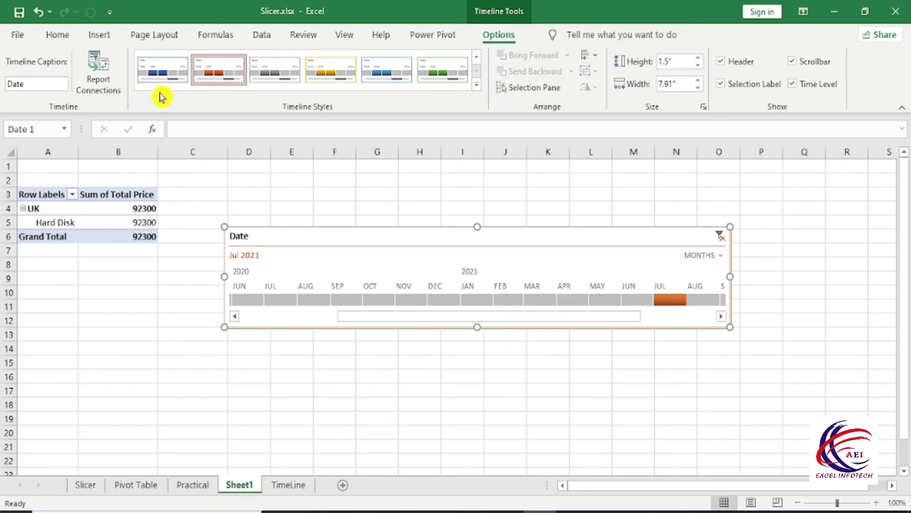
{"action": "left_click", "coordinate": [100, 35]}
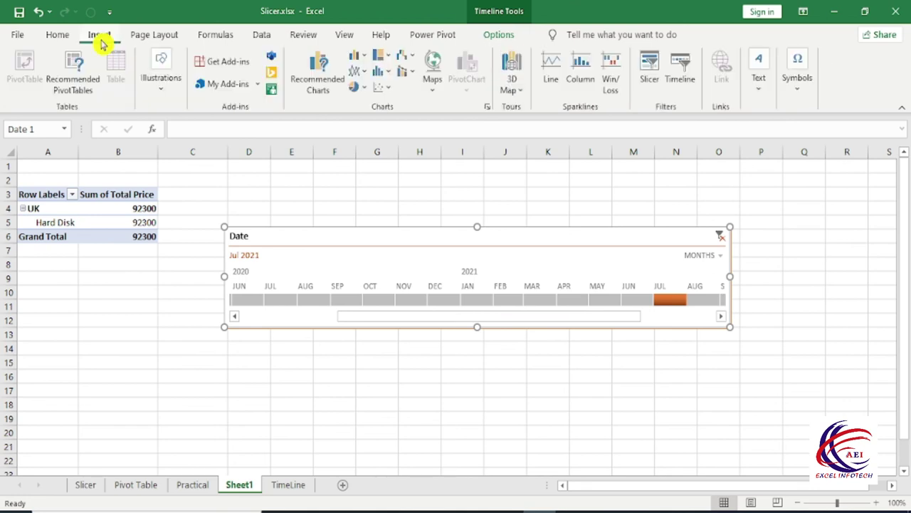